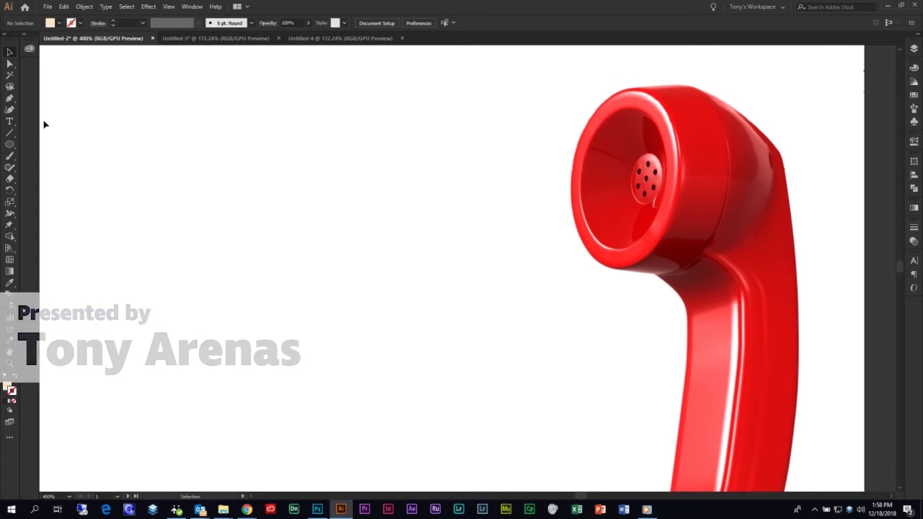
Set up the Pen tool with no fill and a black stroke
left_click(10, 99)
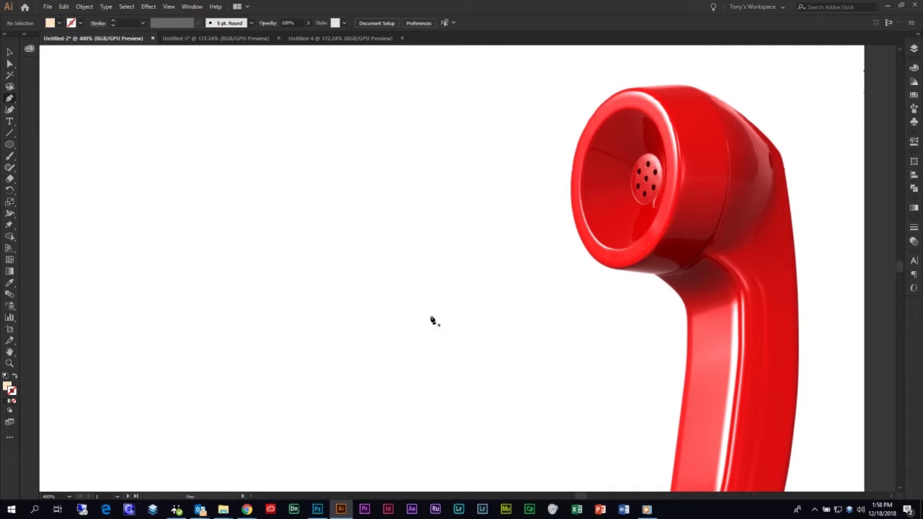
key("space")
left_click_drag(620, 265, 539, 260)
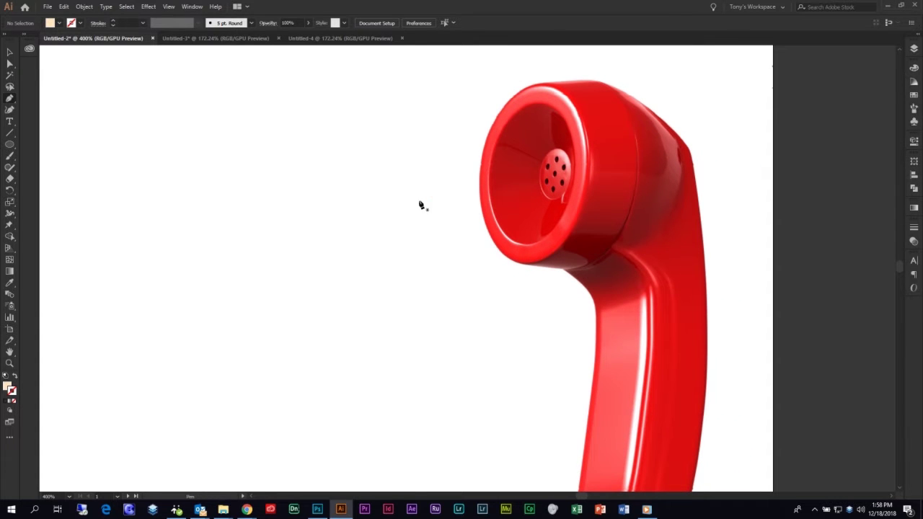
key("space")
left_click_drag(583, 349, 488, 268)
left_click_drag(444, 349, 497, 331)
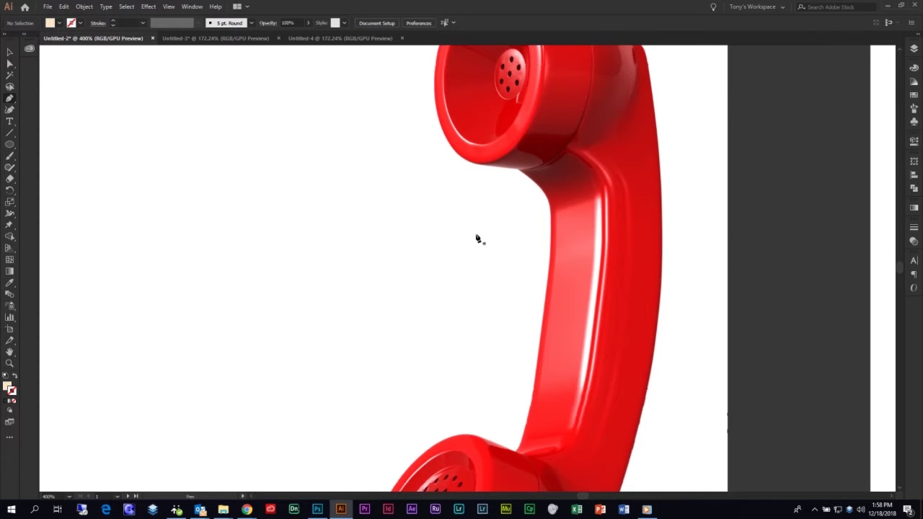
left_click_drag(419, 130, 347, 223)
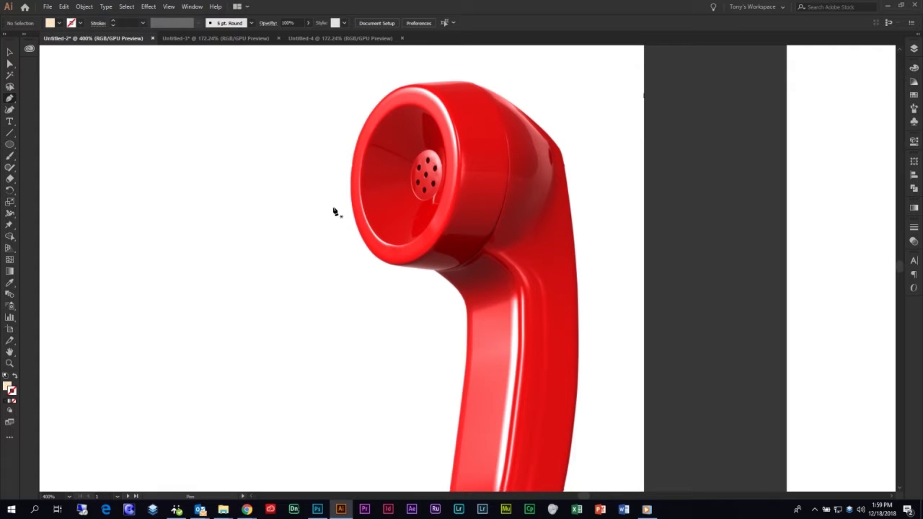
left_click_drag(247, 281, 398, 272)
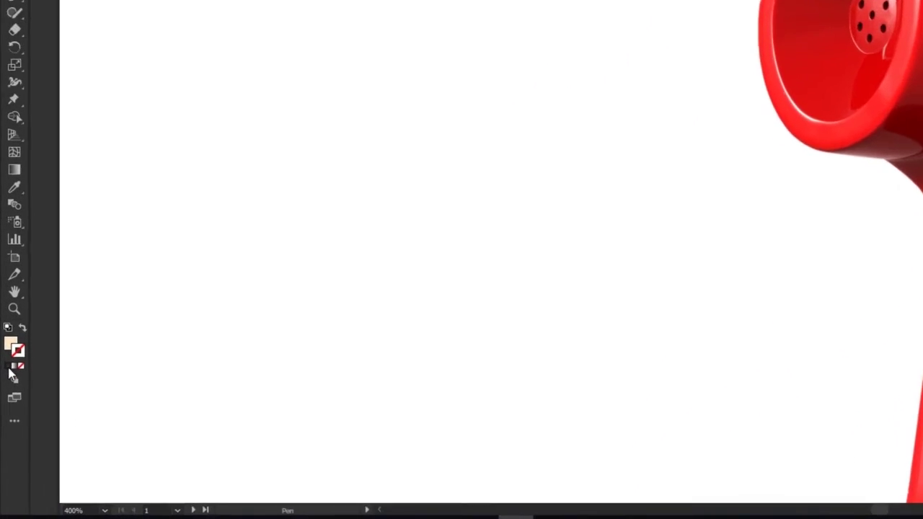
left_click(18, 350)
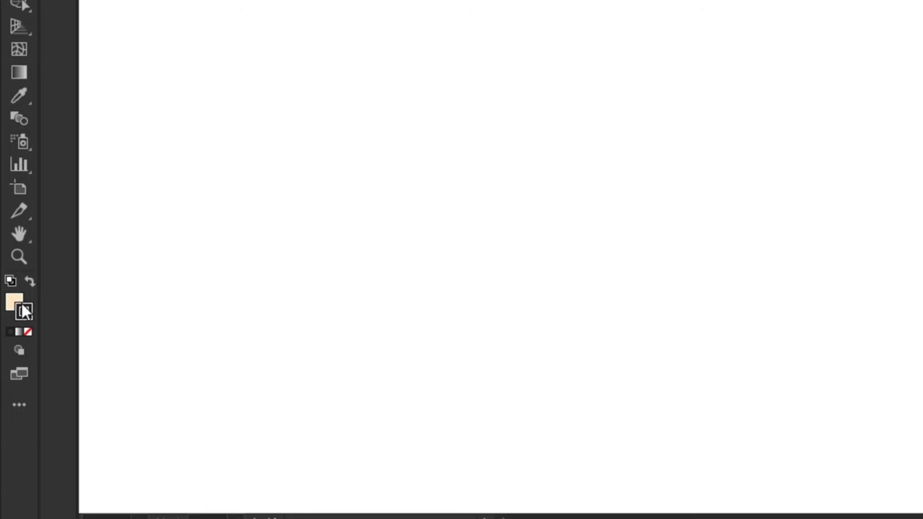
left_click(16, 298)
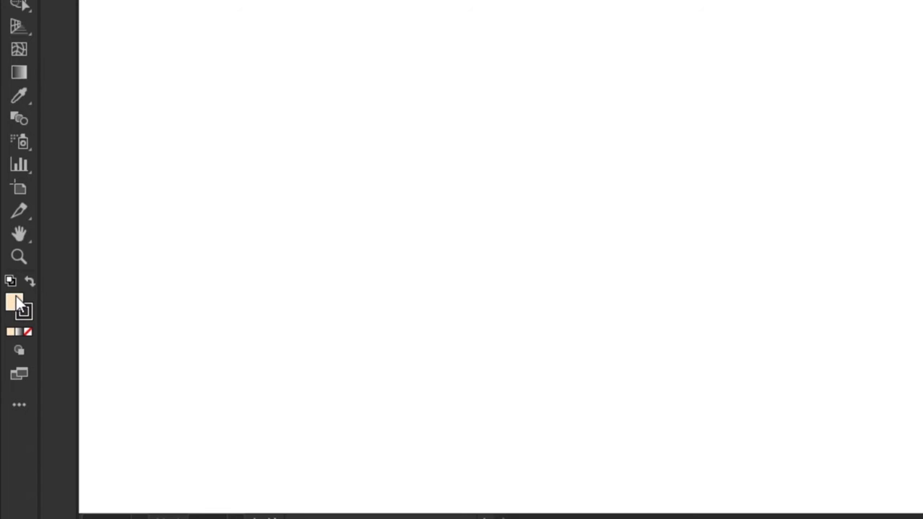
left_click(28, 332)
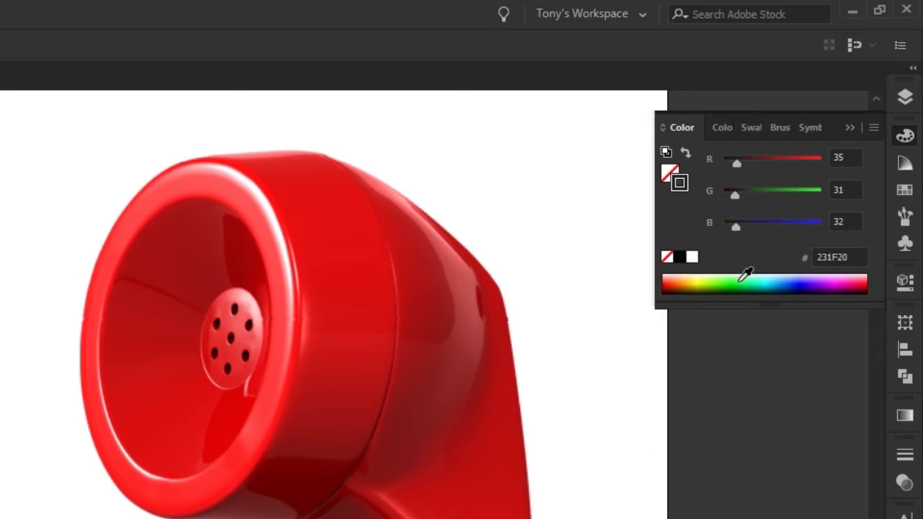
left_click(682, 261)
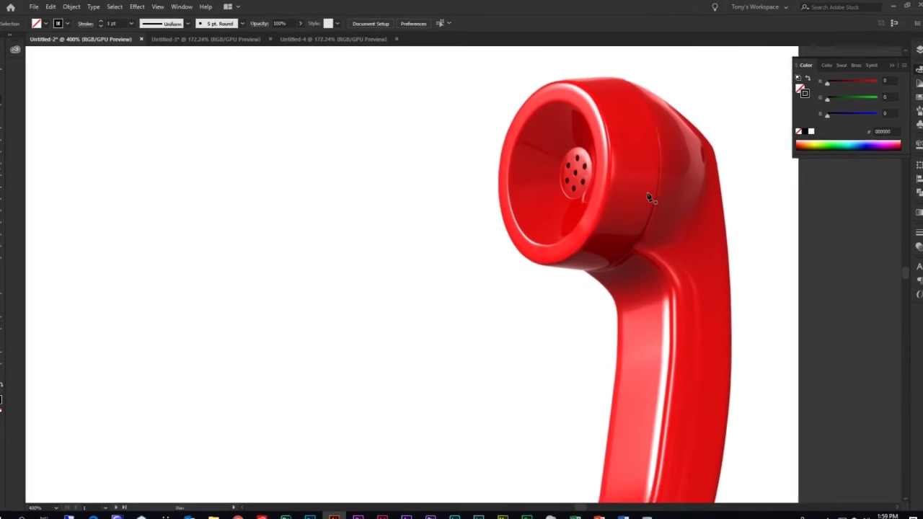
Start a practice path with a straight, slightly rising segment in the blank area beside the handset
left_click_drag(576, 166, 512, 208)
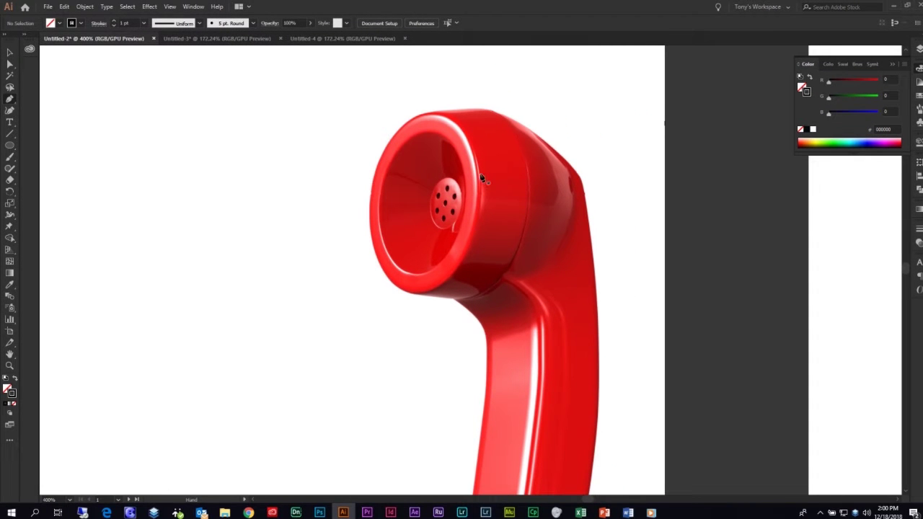
left_click_drag(465, 281, 414, 321)
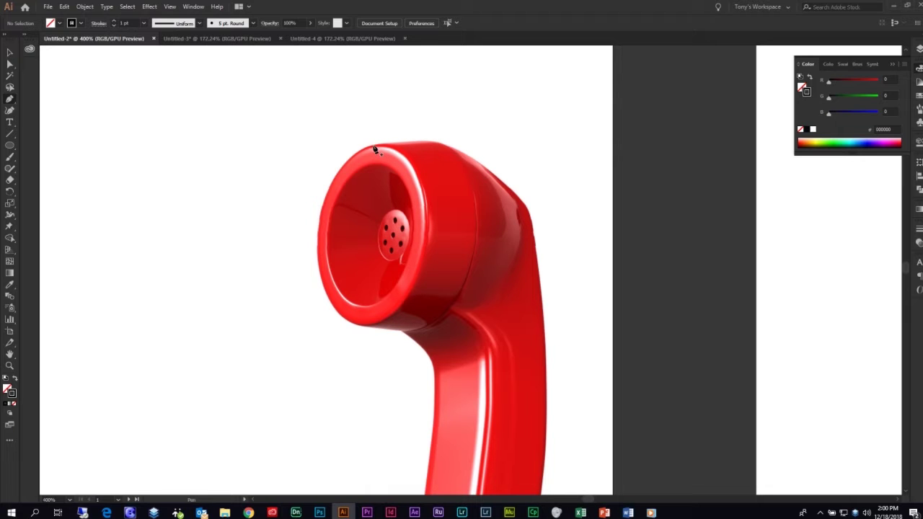
left_click_drag(247, 158, 407, 174)
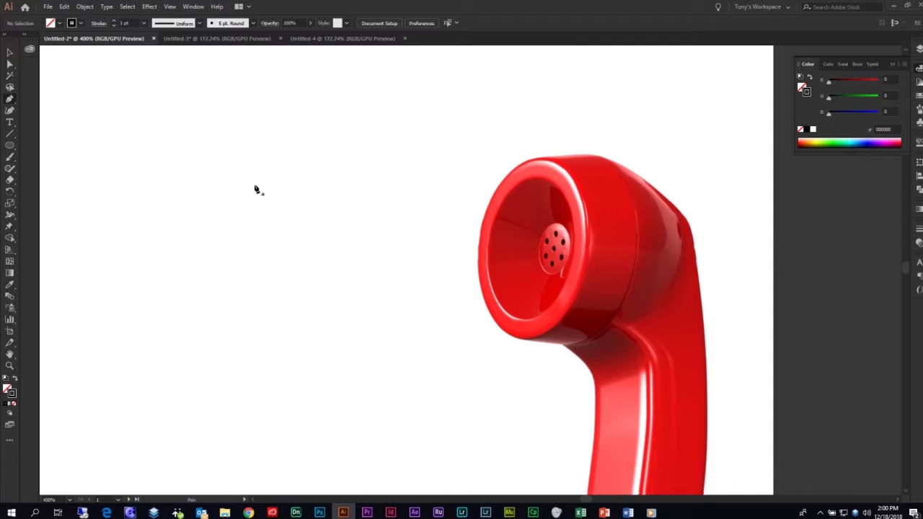
left_click(156, 149)
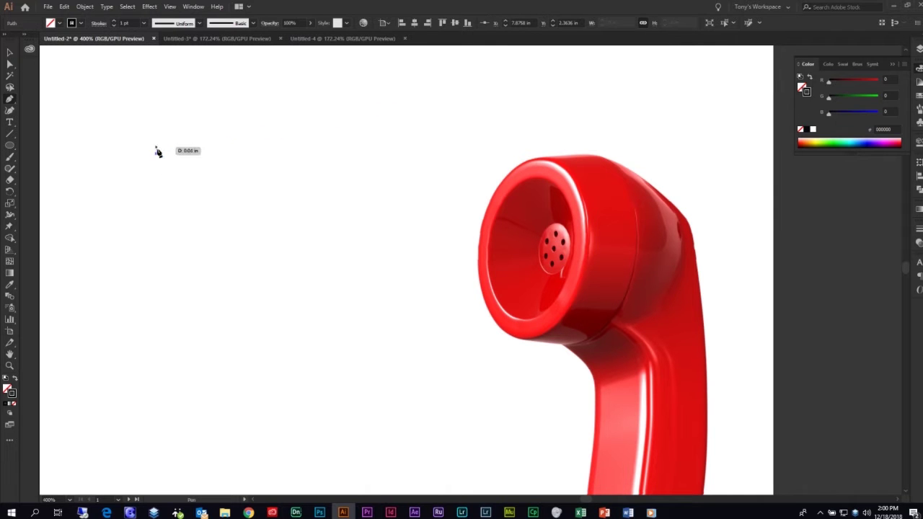
left_click(410, 106)
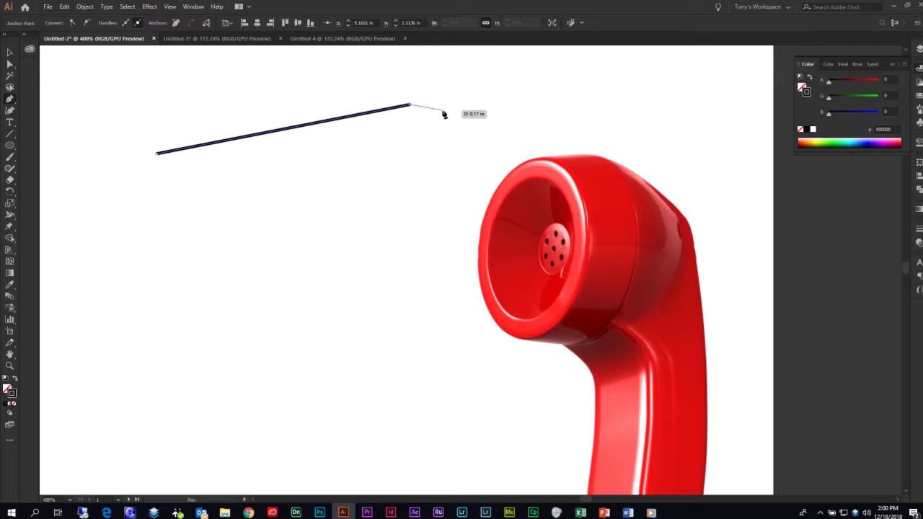
Extend the practice path with a chain of smooth curves looping across the handset and back to the blank area
mouse_move(490, 104)
left_mouse_down()
mouse_move(532, 113)
mouse_move(560, 134)
mouse_move(480, 170)
mouse_move(515, 161)
mouse_move(566, 177)
left_mouse_up()
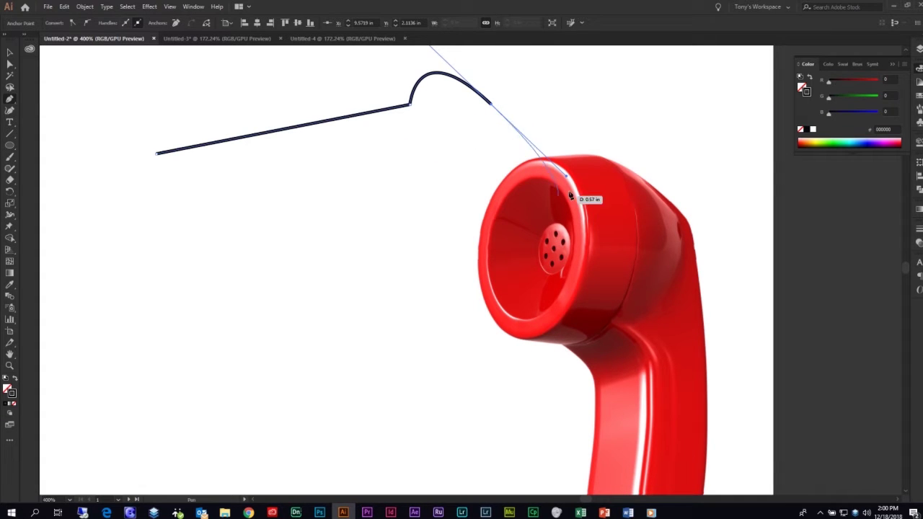
left_click_drag(656, 121, 713, 173)
left_click_drag(727, 235, 748, 265)
left_click_drag(711, 320, 616, 347)
left_click_drag(380, 328, 315, 372)
left_click_drag(237, 314, 248, 249)
left_click_drag(373, 231, 437, 214)
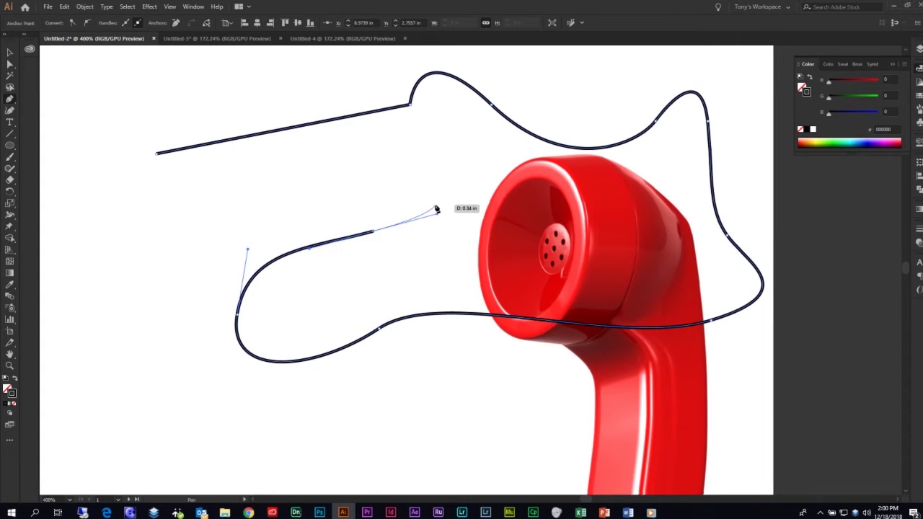
Close the practice path with straight corner segments back to its starting point, and delete the whole path
left_click(373, 232)
left_click(380, 175)
left_click(266, 169)
left_click(216, 216)
left_click(157, 153)
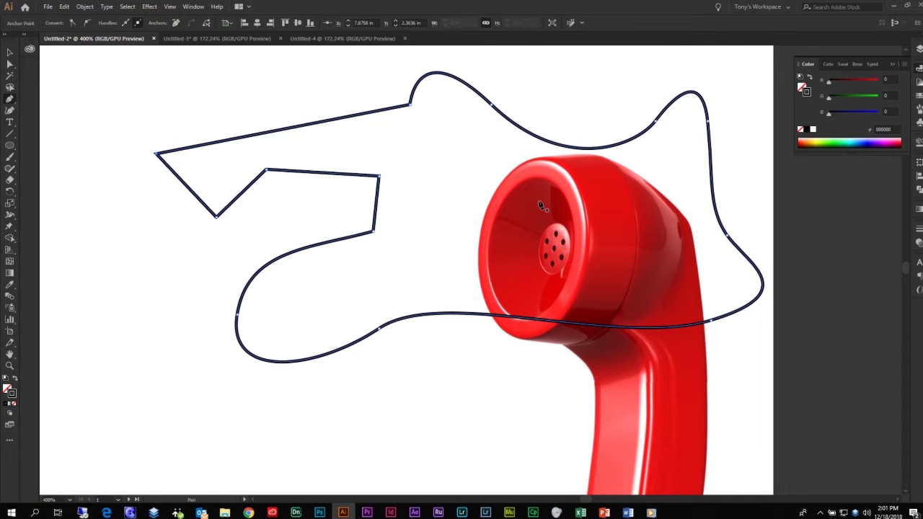
key("Delete")
key("Delete")
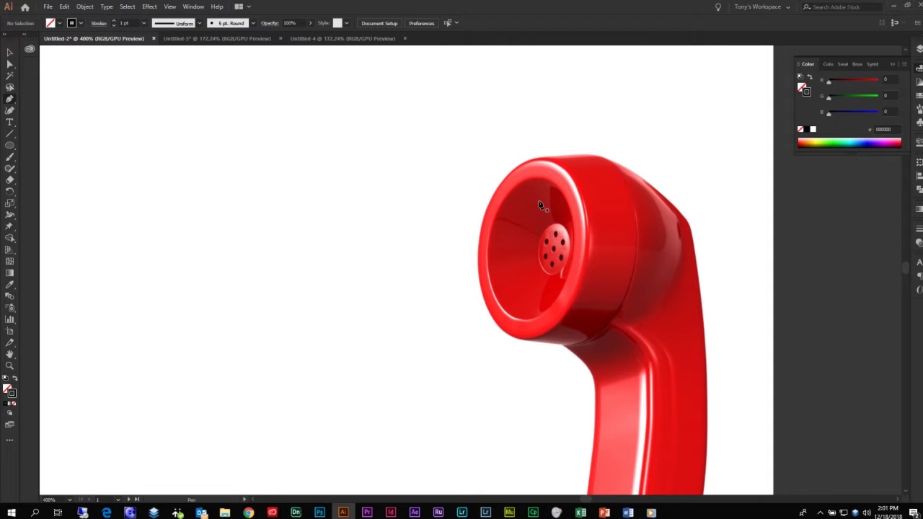
Start tracing the earpiece's outline with curved segments along its top edge and down to the upper left rim
left_click_drag(596, 231, 389, 202)
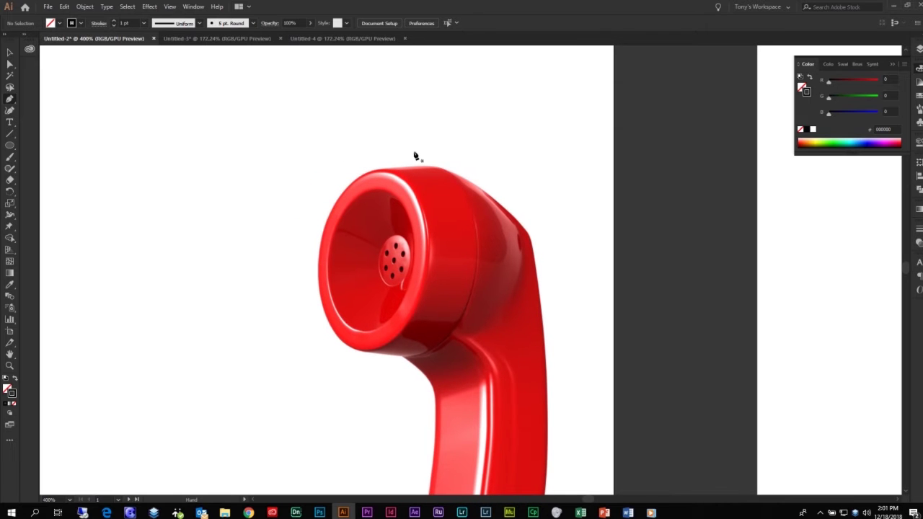
key("ctrl+plus")
key("ctrl+plus")
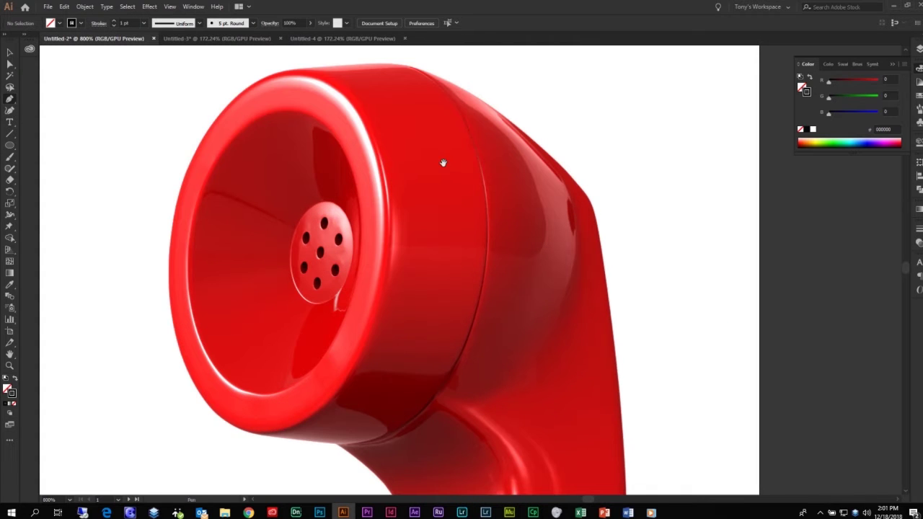
left_click_drag(443, 163, 466, 243)
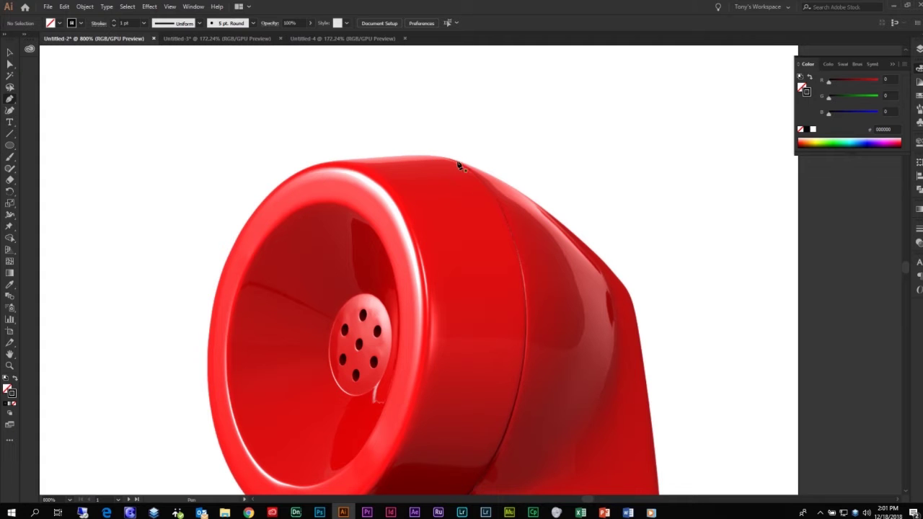
left_click_drag(465, 166, 366, 157)
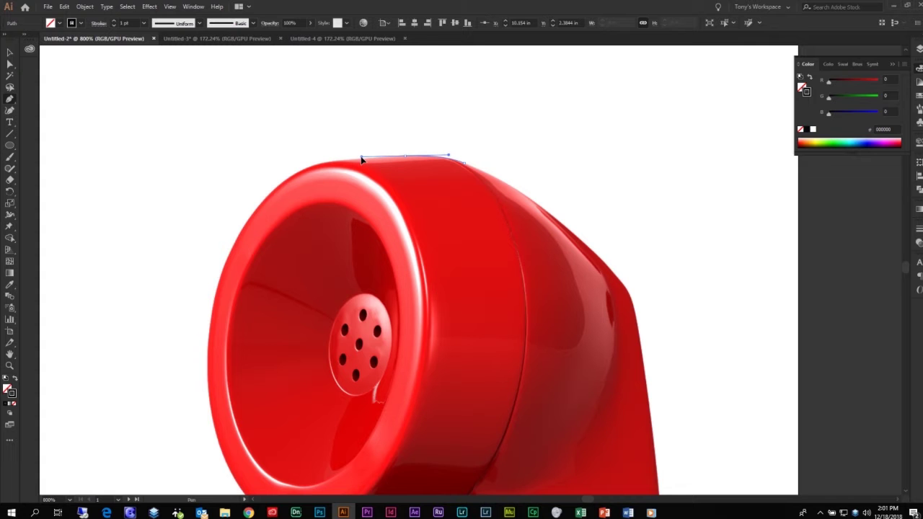
left_click_drag(361, 156, 361, 156)
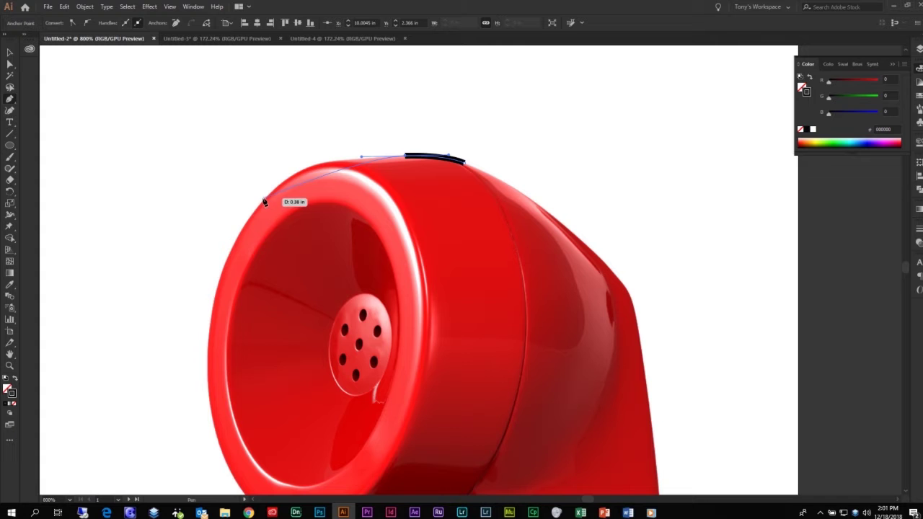
left_click_drag(266, 196, 230, 241)
left_click_drag(230, 241, 236, 213)
Try to continue the outline down the upper left rim with several closely spaced anchor points, and undo them
key("ctrl+equal")
key("ctrl+equal")
key("ctrl+equal")
key("ctrl+equal")
key("ctrl+equal")
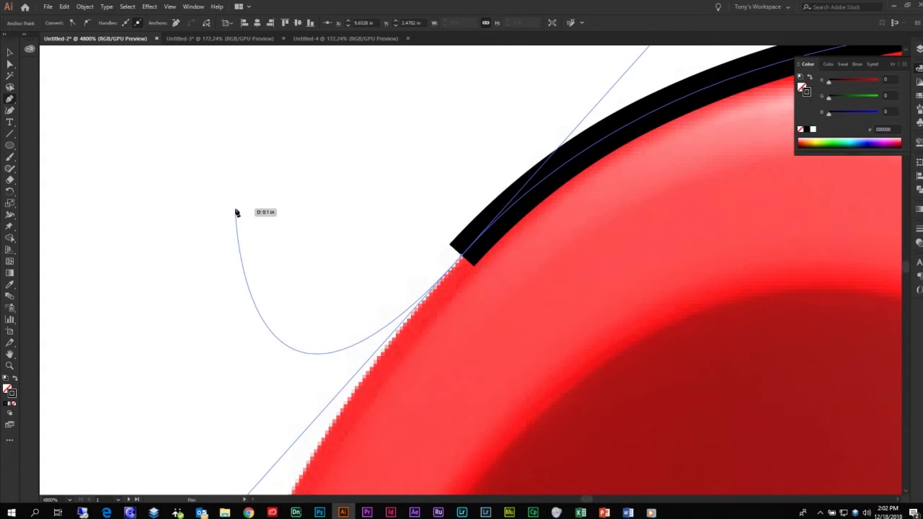
mouse_move(462, 256)
left_mouse_down()
mouse_move(400, 324)
mouse_move(326, 431)
left_mouse_up()
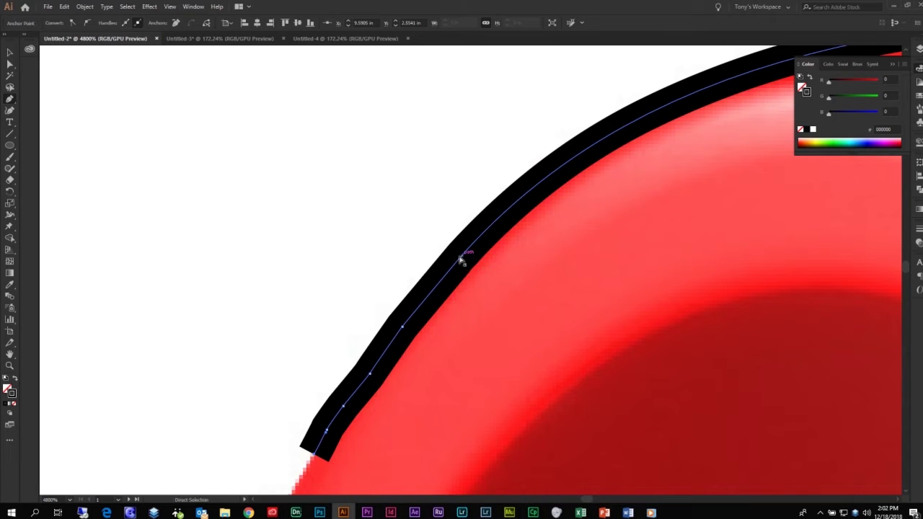
key("ctrl+z")
key("ctrl+z")
key("ctrl+z")
key("ctrl+z")
Remove the outgoing direction handle from the path's last anchor point on the upper left rim
mouse_move(475, 257)
left_mouse_down()
mouse_move(548, 310)
mouse_move(541, 247)
mouse_move(445, 268)
mouse_move(371, 325)
mouse_move(331, 325)
mouse_move(348, 331)
left_mouse_up()
key("ctrl+minus")
key("ctrl+minus")
key("ctrl+minus")
scroll(541, 247, "down", 6)
scroll(331, 325, "down", 2)
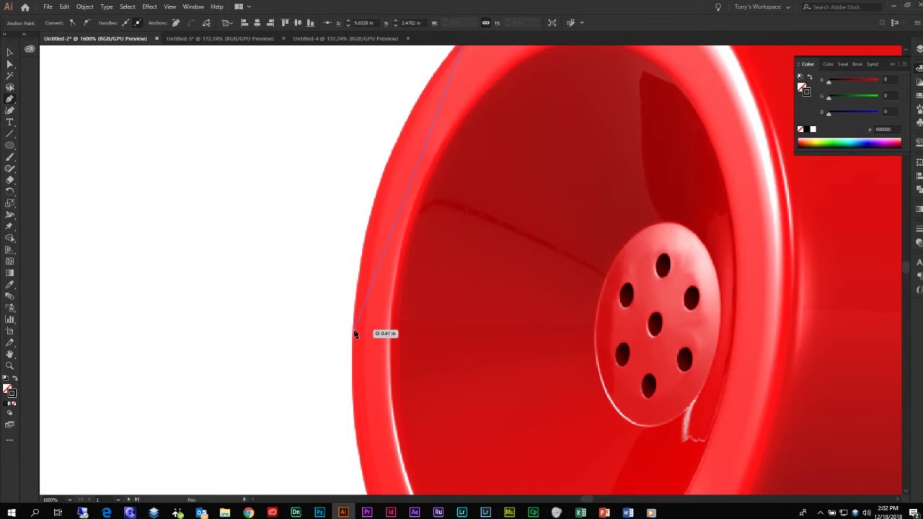
Try to trace the earpiece's left rim with one long curved segment, and undo that segment
mouse_move(345, 470)
left_mouse_down()
mouse_move(351, 493)
mouse_move(356, 437)
mouse_move(347, 432)
left_mouse_up()
scroll(351, 494, "down", 4)
scroll(429, 350, "up", 5)
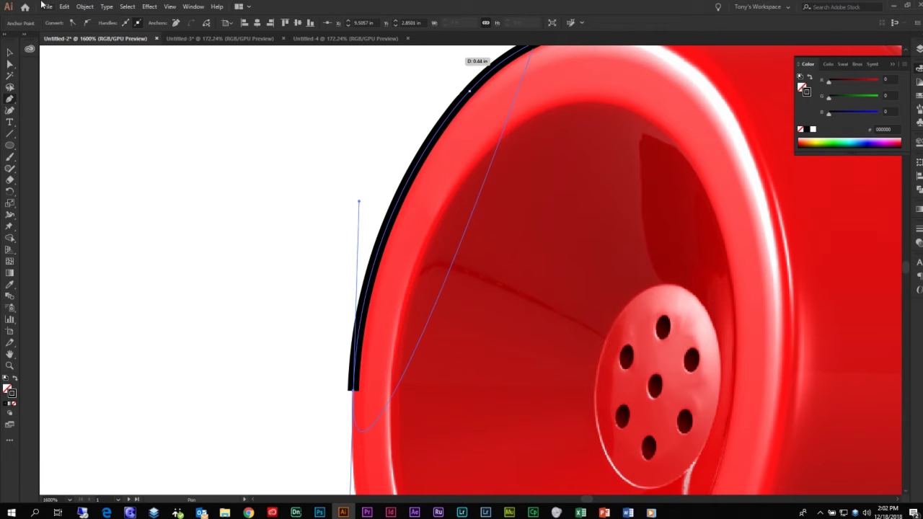
left_click(63, 6)
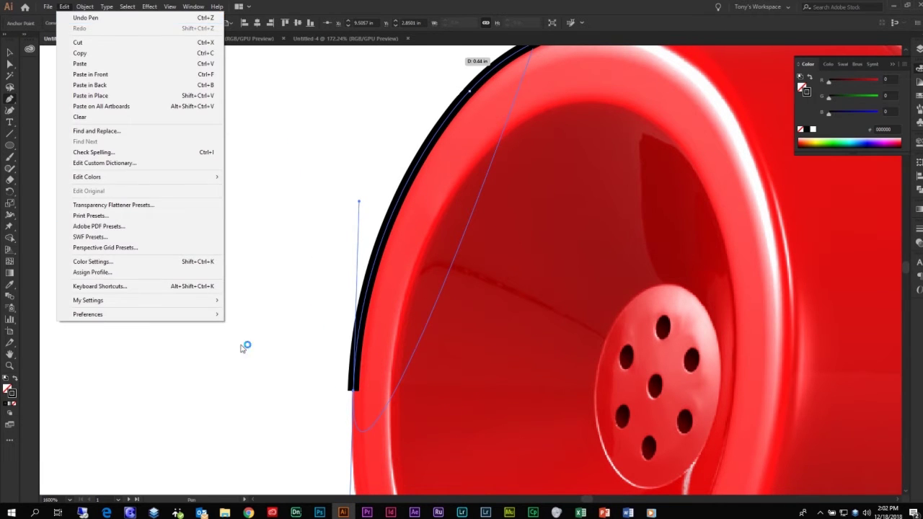
left_click(386, 16)
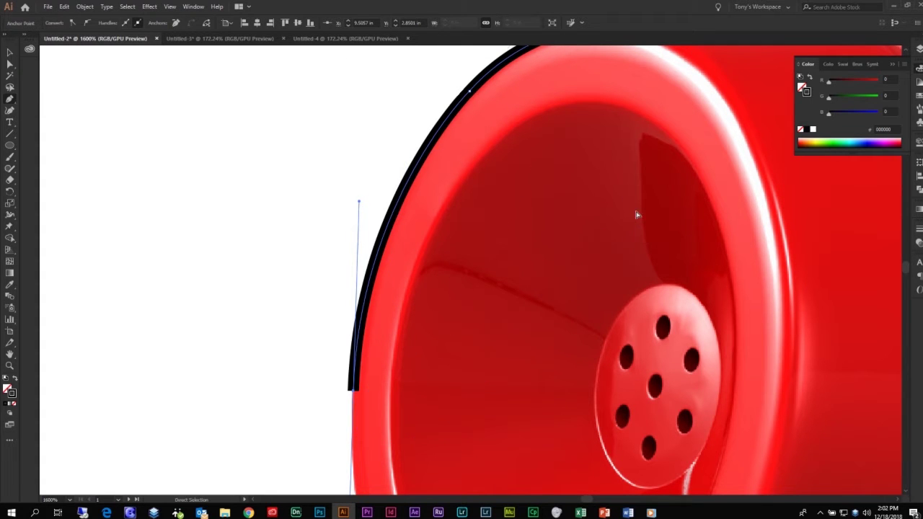
key("ctrl+z")
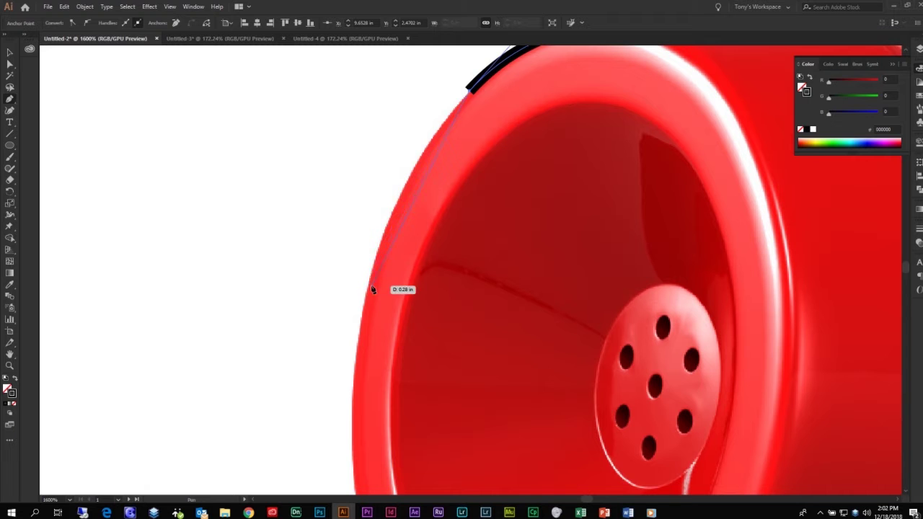
Trace the upper part of the earpiece's left rim with a shorter curved segment
left_click_drag(366, 336, 346, 385)
scroll(362, 330, "down", 10)
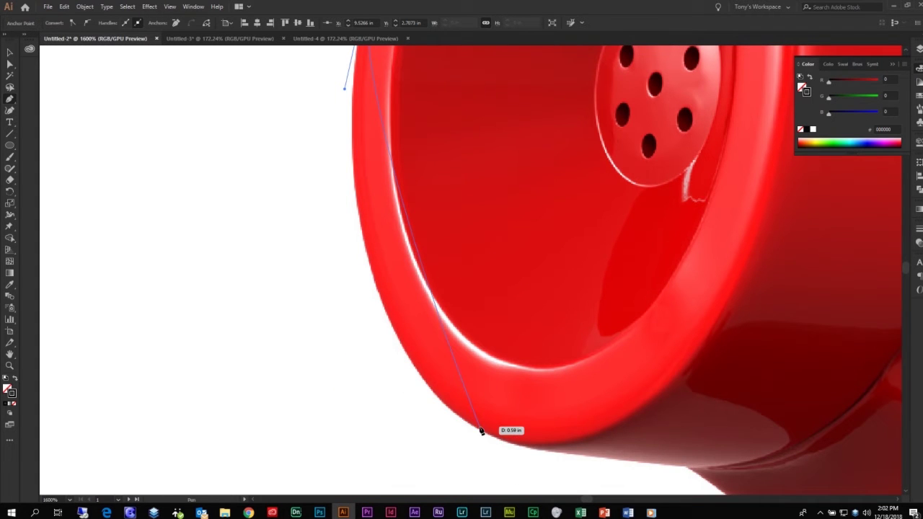
Try one long curved segment around the earpiece's lower left rim, and undo it
mouse_move(608, 462)
left_mouse_down()
mouse_move(618, 470)
mouse_move(615, 488)
mouse_move(629, 496)
mouse_move(635, 441)
mouse_move(644, 438)
mouse_move(645, 451)
mouse_move(649, 434)
left_mouse_up()
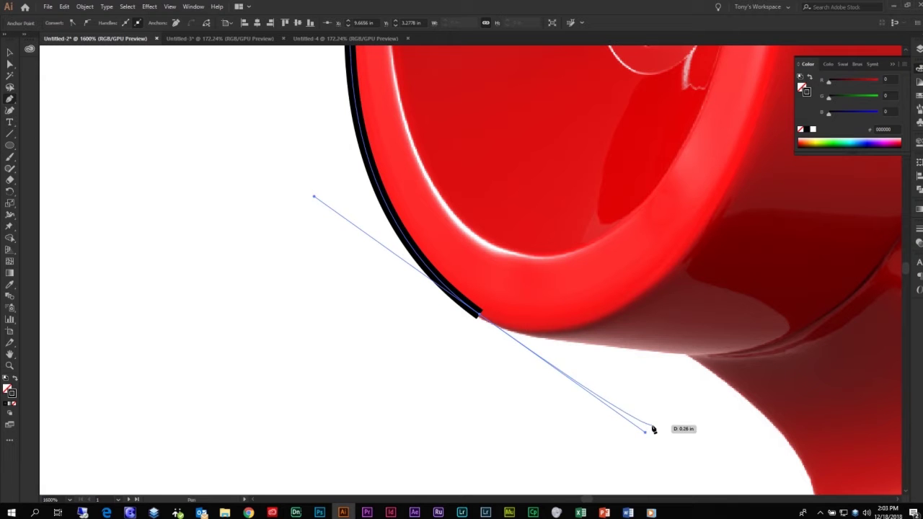
key("ctrl+z")
scroll(395, 216, "up", 3)
scroll(395, 222, "up", 1)
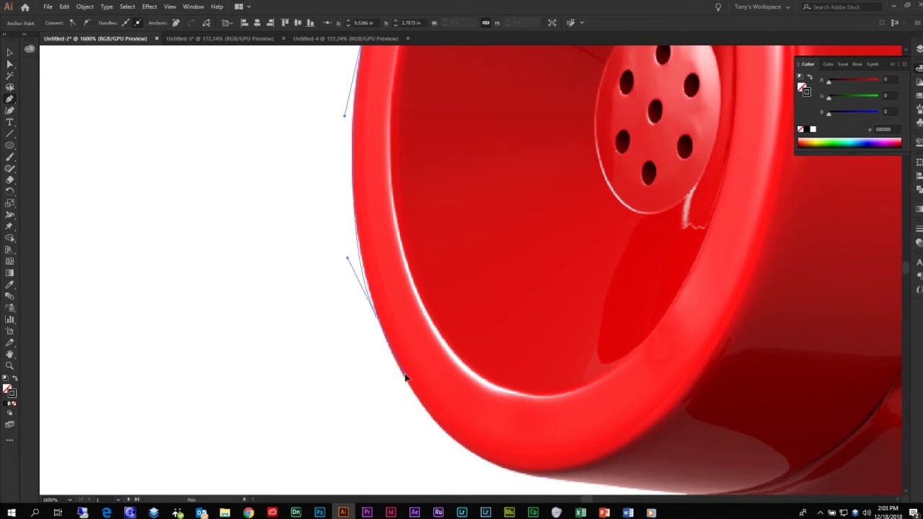
Continue the outline around the lower left rim to the earpiece's underside with two curved segments
left_click_drag(409, 389, 407, 407)
scroll(468, 324, "down", 3)
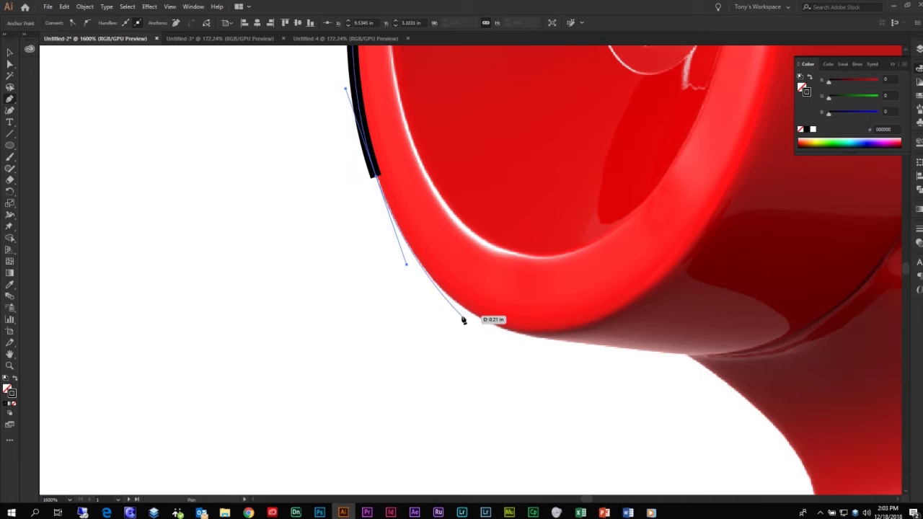
left_click_drag(506, 332, 552, 342)
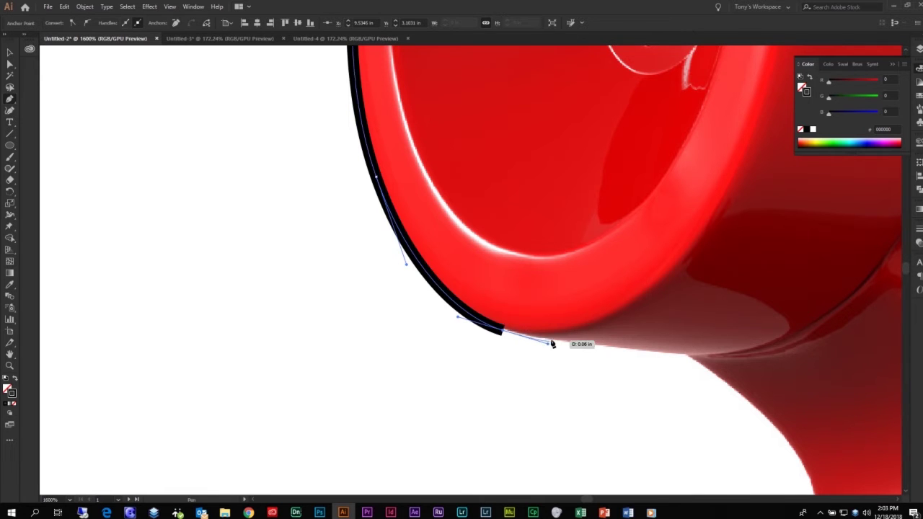
Trace the earpiece's underside to the neck corner, and curve the outline down onto the handle's inner edge
scroll(663, 315, "down", 3)
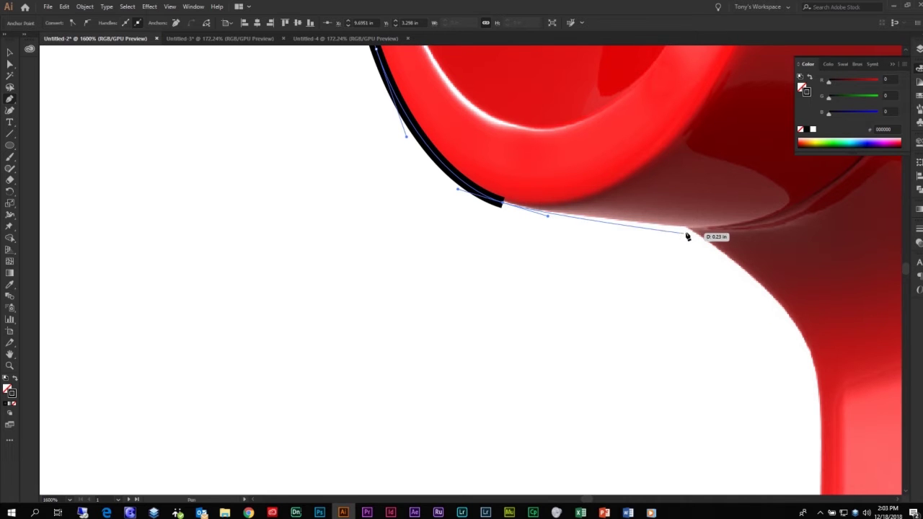
left_click(687, 231)
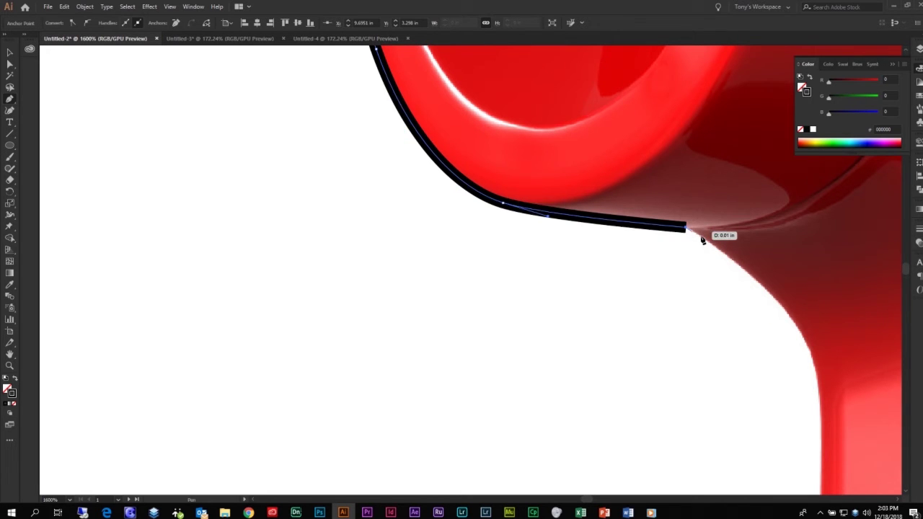
scroll(736, 240, "down", 3)
scroll(678, 256, "right", 5)
left_click_drag(589, 265, 589, 355)
scroll(590, 332, "down", 8)
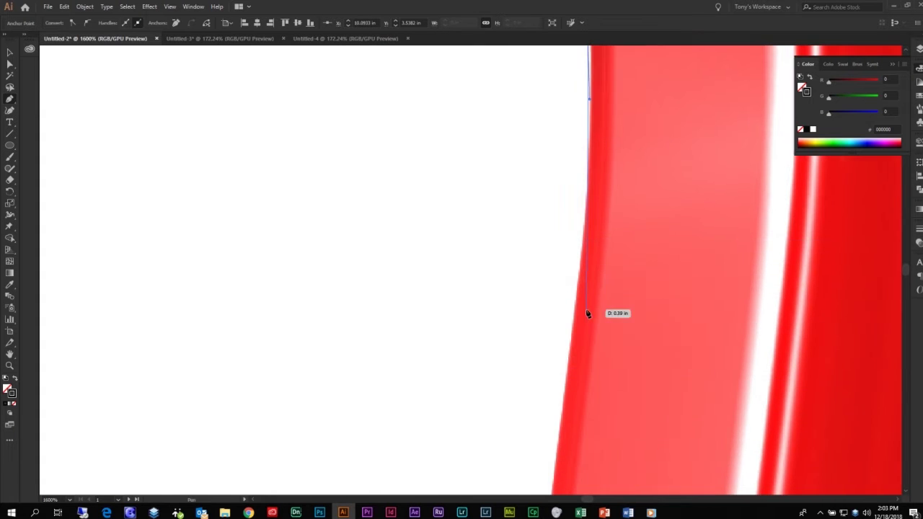
Continue the outline down the handle's inner edge with a gently curved segment and a straight segment
scroll(564, 248, "up", 3)
scroll(564, 249, "up", 3)
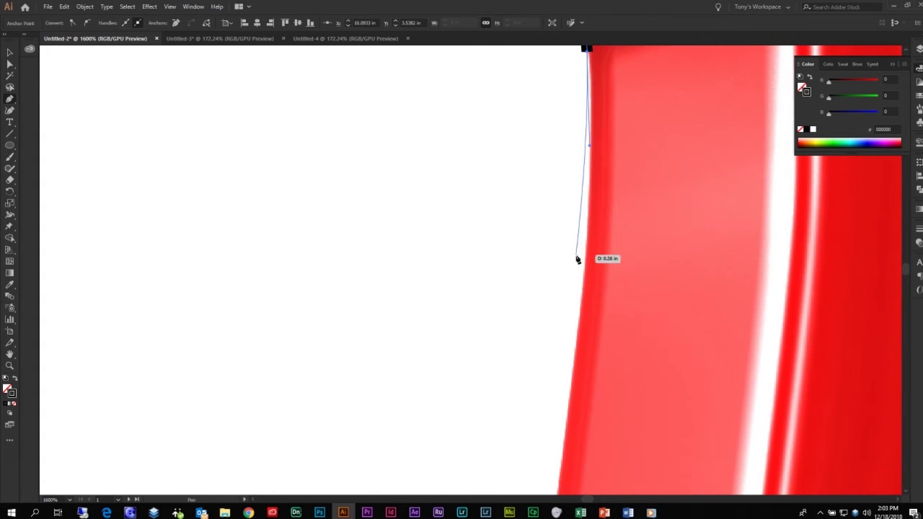
left_click_drag(573, 339, 573, 337)
scroll(560, 310, "down", 8)
left_click(527, 339)
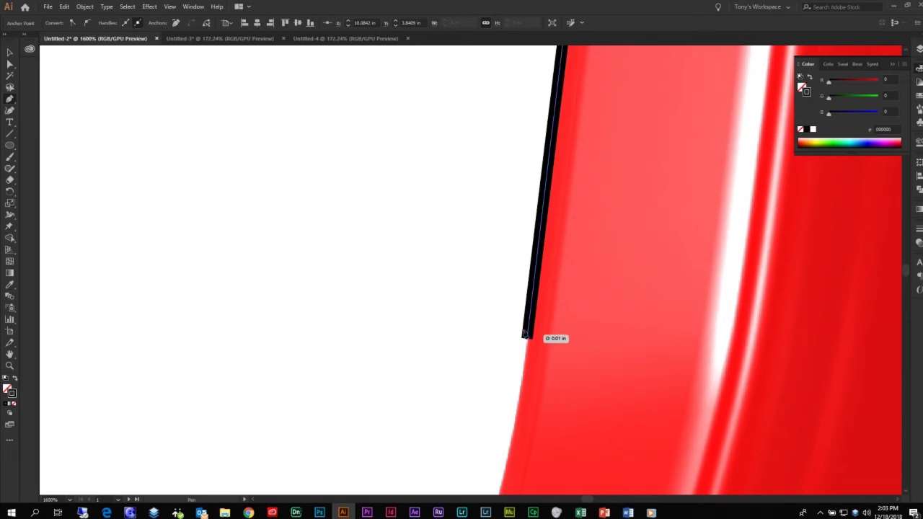
Curve the outline down to where the handle meets the mouthpiece, and remove the outgoing direction handle from that anchor
scroll(527, 340, "down", 8)
mouse_move(449, 373)
left_mouse_down()
mouse_move(403, 416)
mouse_move(392, 453)
left_mouse_up()
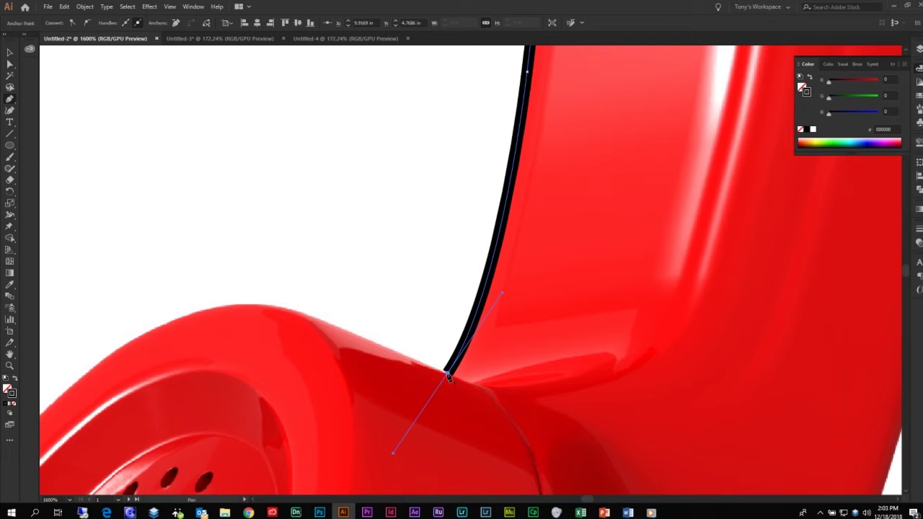
left_click(454, 380)
scroll(531, 264, "up", 8)
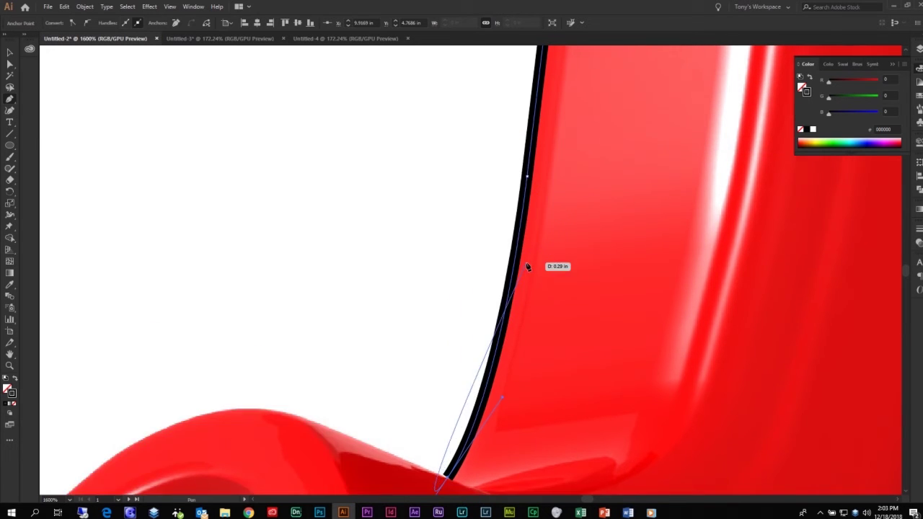
scroll(528, 259, "up", 11)
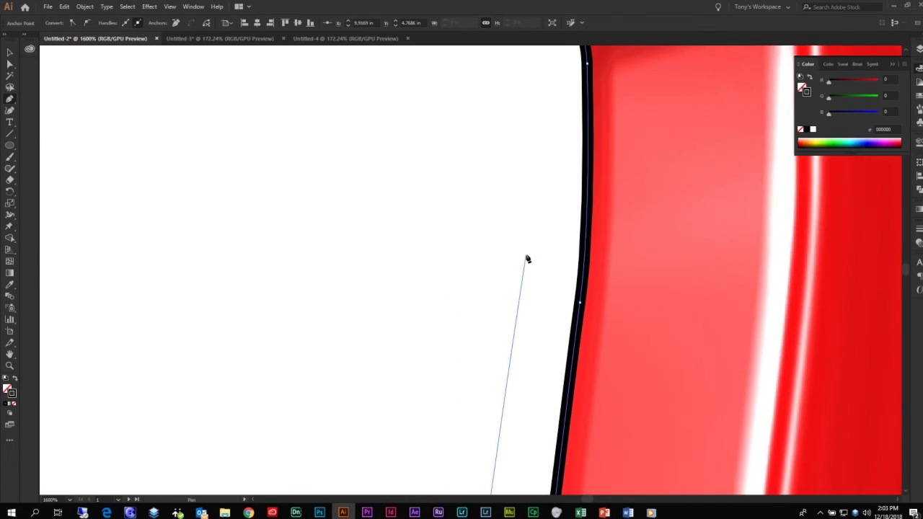
scroll(528, 261, "down", 9)
scroll(527, 261, "down", 11)
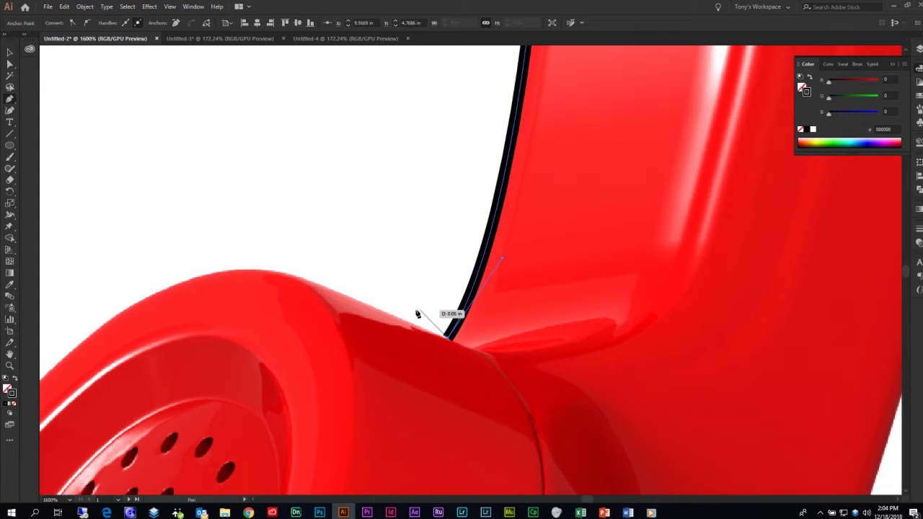
Trace the mouthpiece's upper edge and left rim down to its lower left side
left_click(293, 277)
key("space")
left_click_drag(221, 298, 533, 105)
left_click_drag(332, 209, 277, 450)
Try one long curved segment along the mouthpiece's underside and a corner anchor at its lower left, and undo both
scroll(183, 360, "down", 5)
scroll(193, 446, "down", 2)
scroll(274, 377, "down", 4)
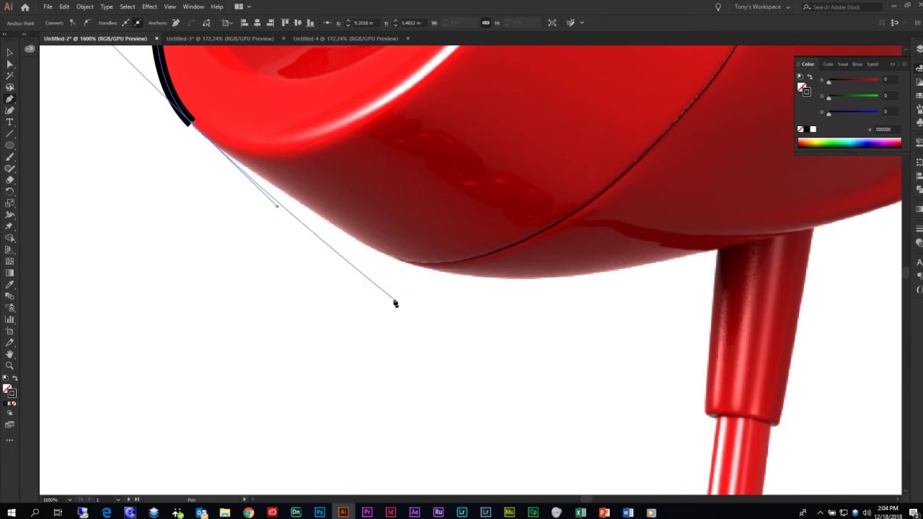
left_click_drag(491, 278, 578, 277)
key("ctrl+z")
left_click(191, 123)
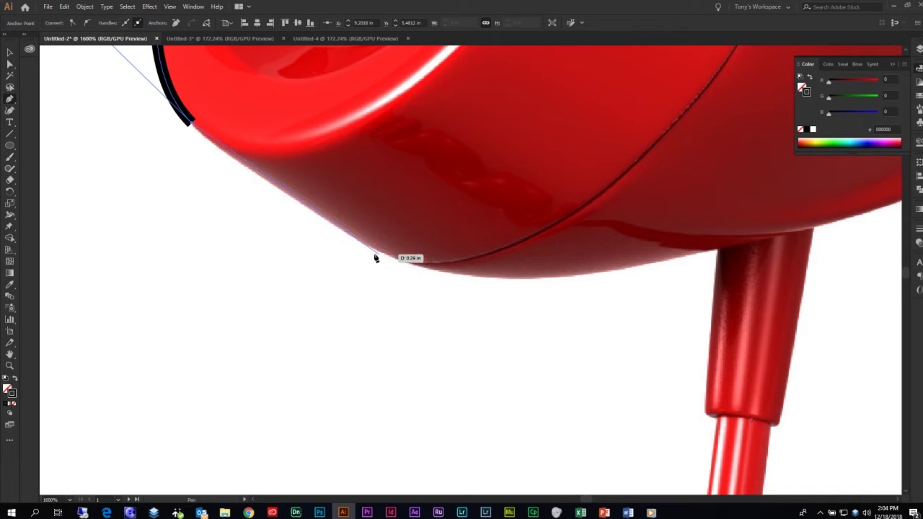
key("ctrl+z")
Trace the mouthpiece's underside past the seam and cord joint, and curve the outline around its lower right corner
mouse_move(422, 267)
left_mouse_down()
mouse_move(469, 273)
mouse_move(482, 305)
left_mouse_up()
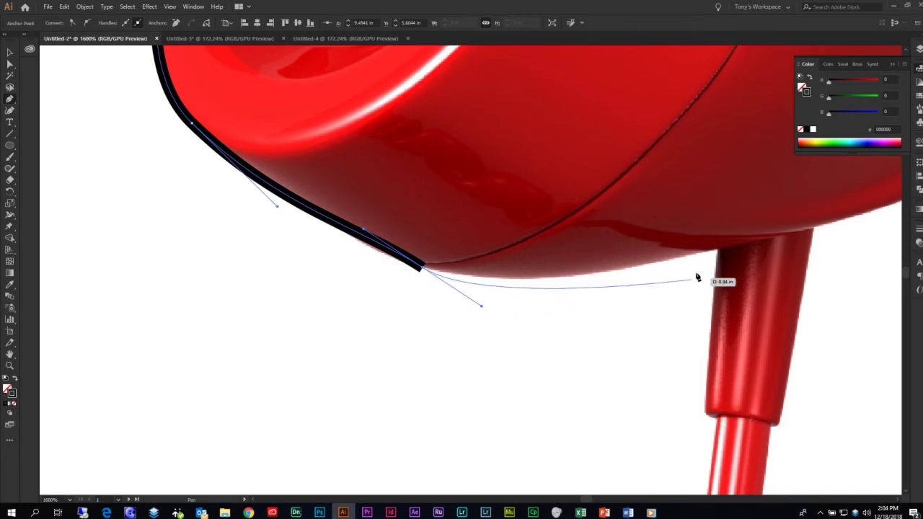
left_click(739, 248)
scroll(731, 243, "right", 10)
scroll(731, 243, "up", 3)
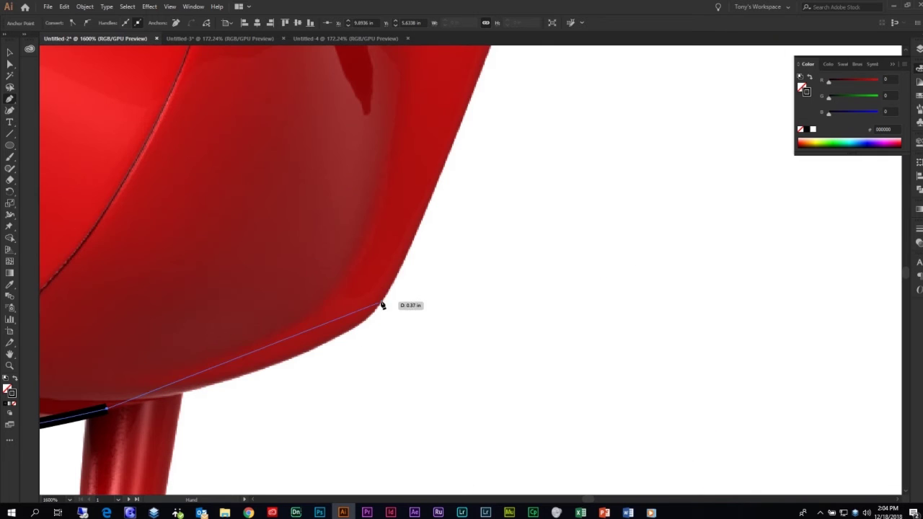
left_click_drag(384, 304, 421, 239)
Trace the handle's outer back edge with one long curved segment up to the back of the earpiece
scroll(431, 235, "up", 8)
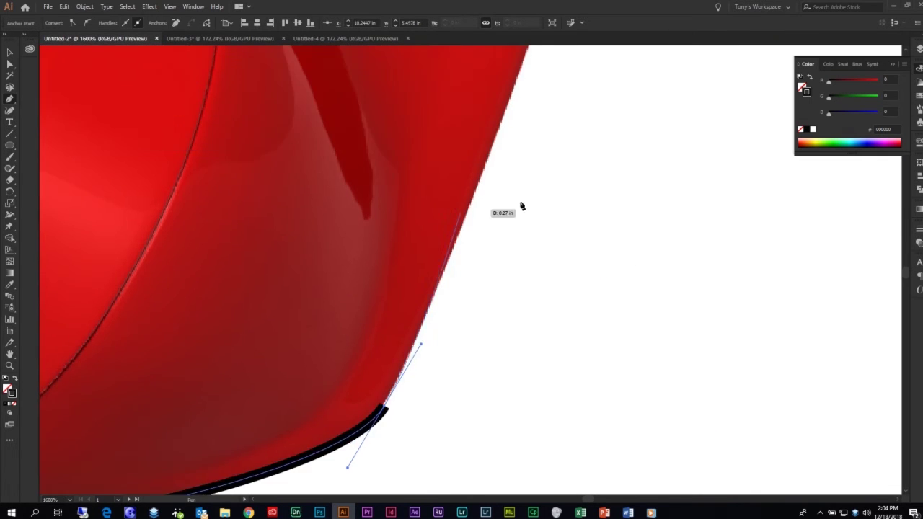
left_click_drag(631, 223, 426, 348)
key("ctrl+minus")
left_click_drag(594, 200, 386, 375)
key("ctrl+minus")
left_click_drag(413, 227, 394, 431)
key("ctrl+minus")
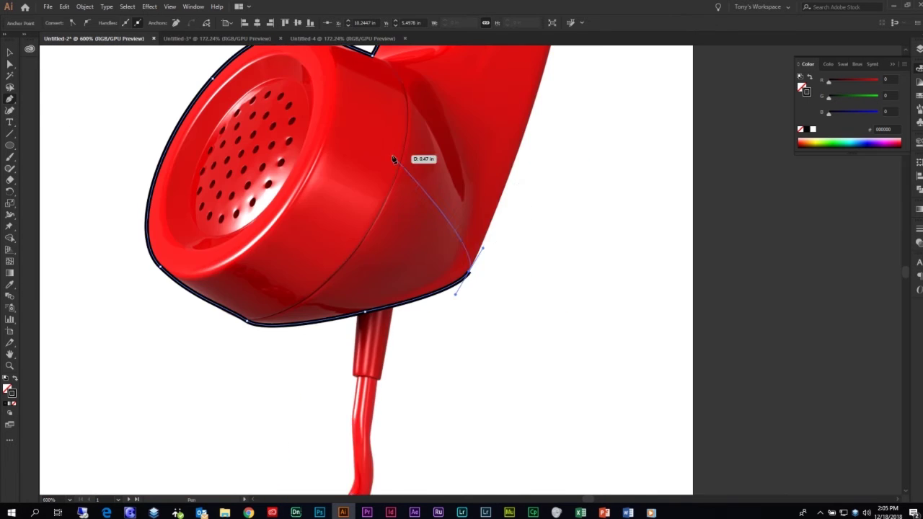
scroll(583, 214, "up", 6)
key("ctrl+minus")
key("ctrl+minus")
scroll(591, 275, "up", 8)
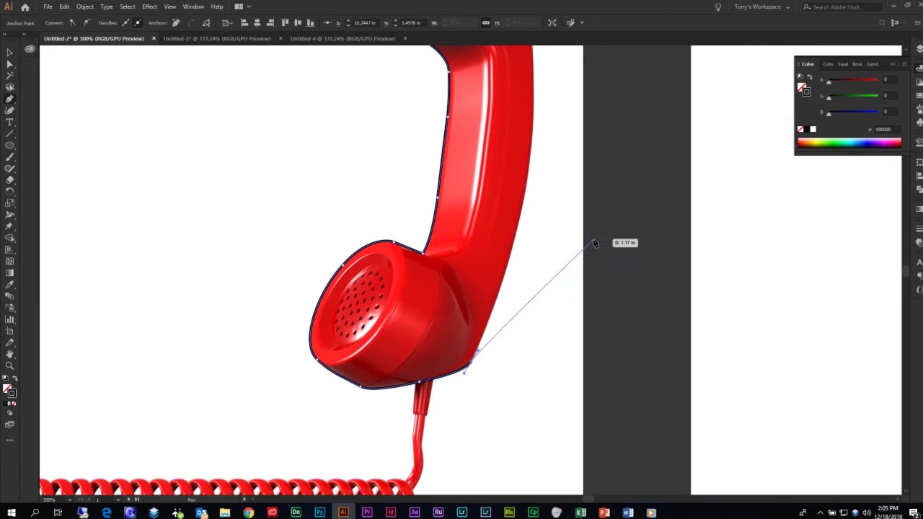
left_click_drag(526, 166, 493, 60)
Trace around the back corner of the earpiece, and close the outline at its starting anchor on top
scroll(505, 58, "up", 3)
scroll(545, 182, "down", 10)
scroll(542, 224, "up", 5)
scroll(546, 208, "up", 2)
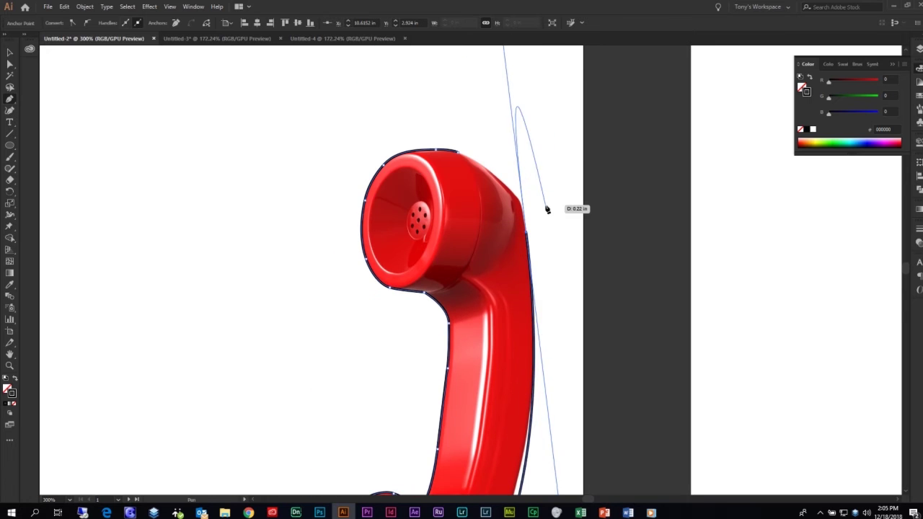
scroll(546, 208, "up", 4)
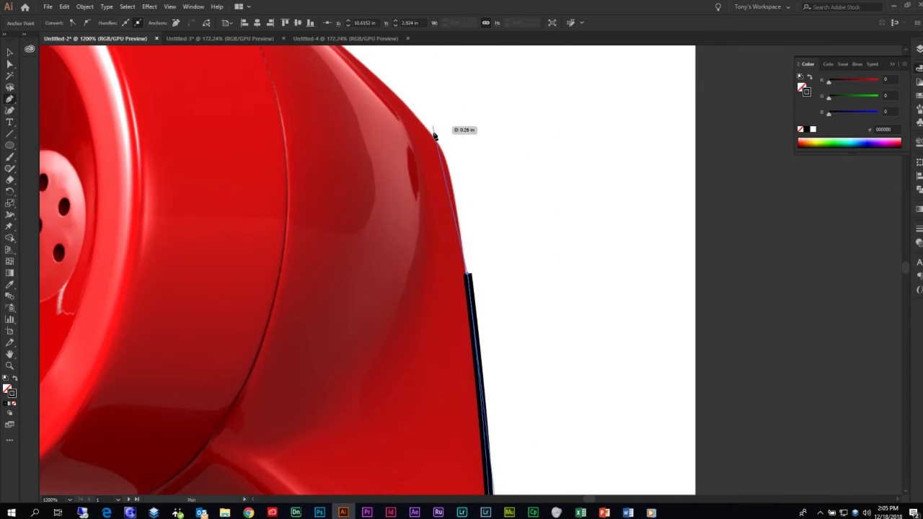
left_click_drag(441, 149, 423, 108)
scroll(416, 127, "up", 5)
mouse_move(195, 129)
left_mouse_down()
mouse_move(157, 128)
mouse_move(109, 94)
left_mouse_up()
Check how closely the finished outline follows the handset, especially along the outer back edge of the handle
scroll(487, 202, "down", 1)
scroll(485, 216, "down", 18)
key("ctrl+minus")
key("ctrl+minus")
key("ctrl+minus")
key("ctrl+minus")
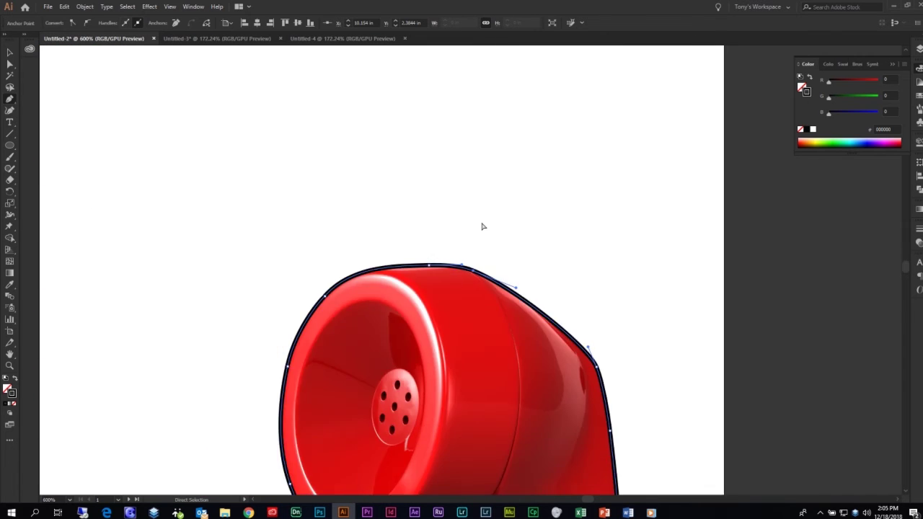
scroll(483, 241, "down", 3)
scroll(485, 250, "down", 10)
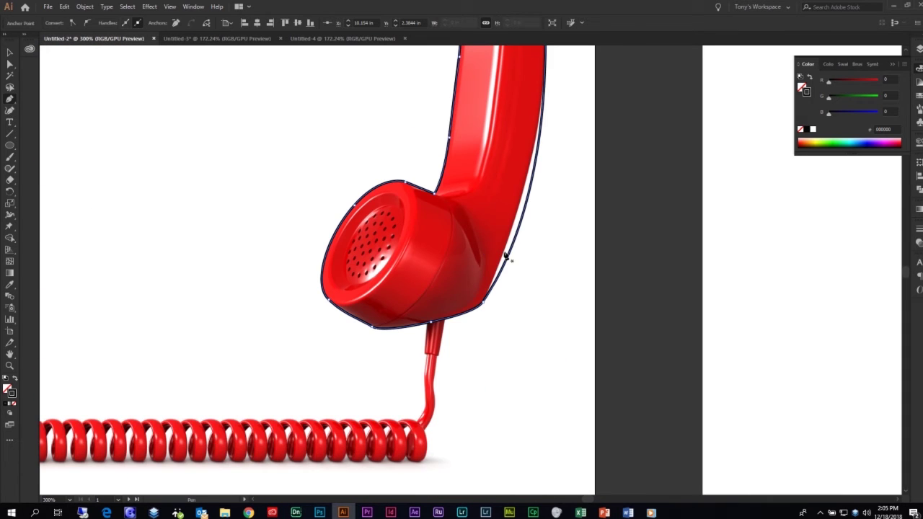
scroll(554, 252, "down", 3)
scroll(552, 267, "up", 9)
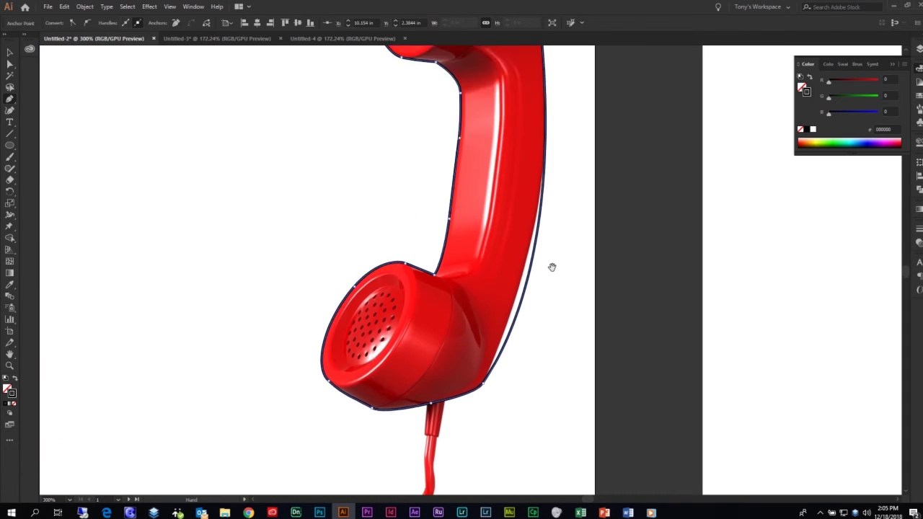
scroll(577, 217, "down", 6)
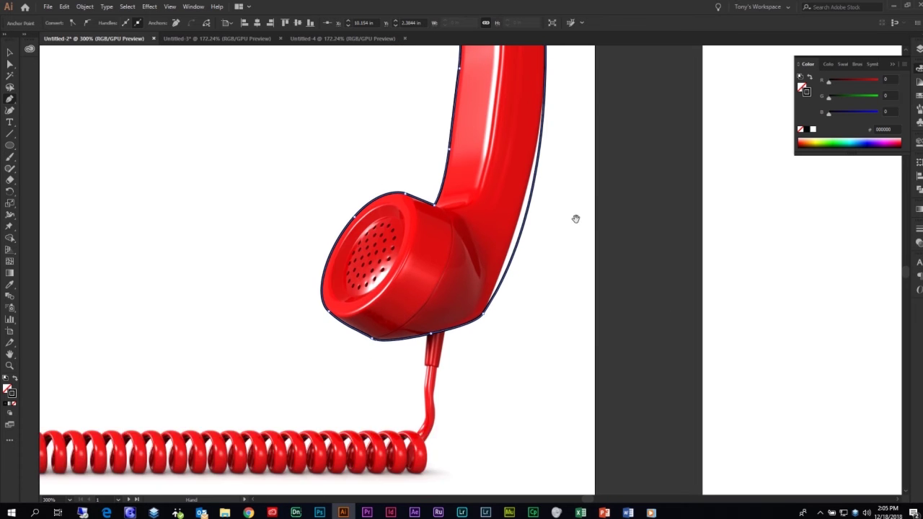
scroll(555, 267, "up", 20)
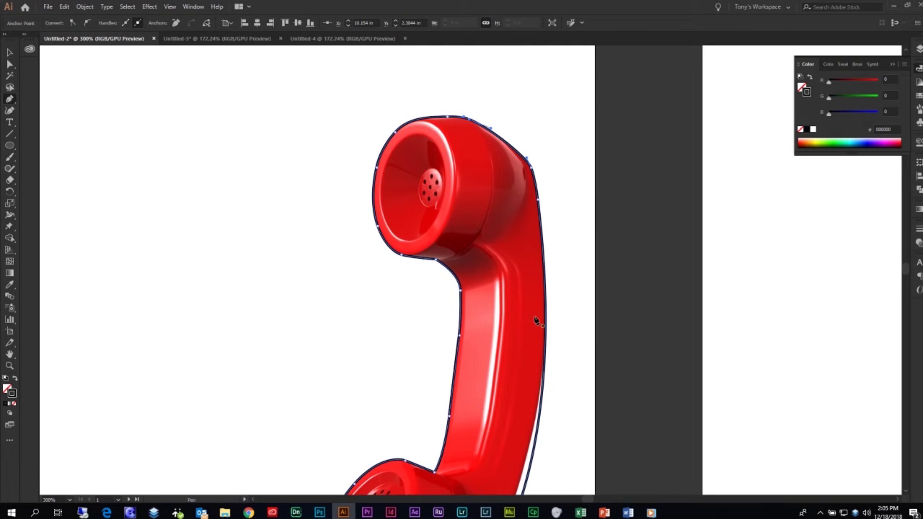
Try two different curved segments from an anchor in the empty area above the earpiece, undoing each one
key("ctrl+equal")
key("ctrl+equal")
key("ctrl+equal")
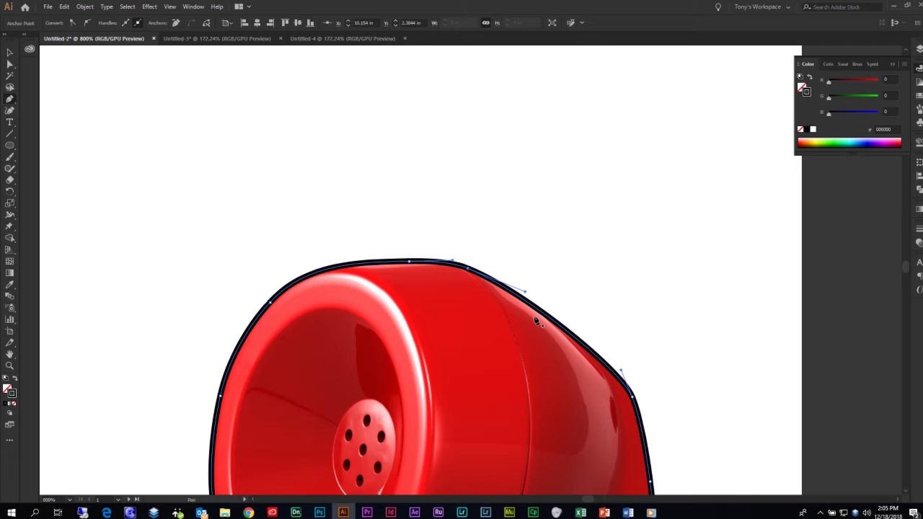
left_click(237, 157)
left_click_drag(388, 145, 477, 173)
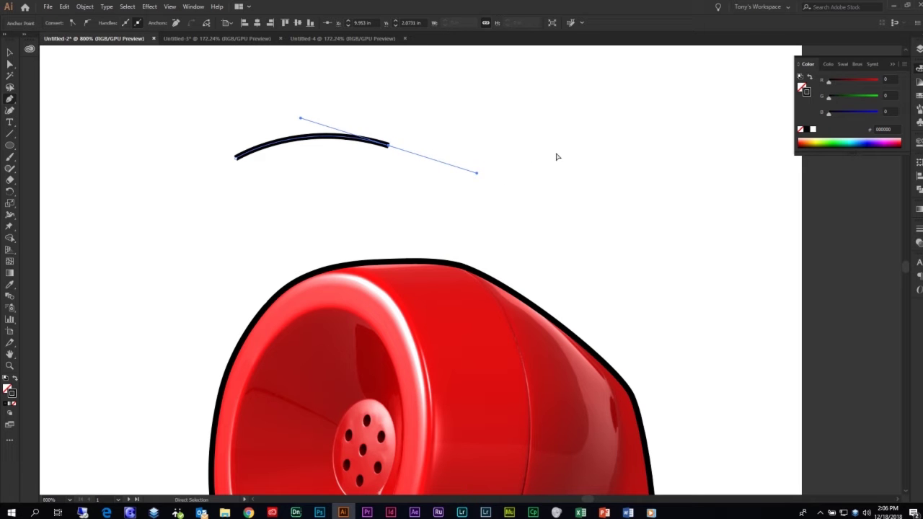
key("ctrl+z")
left_click_drag(407, 146, 511, 208)
key("ctrl+z")
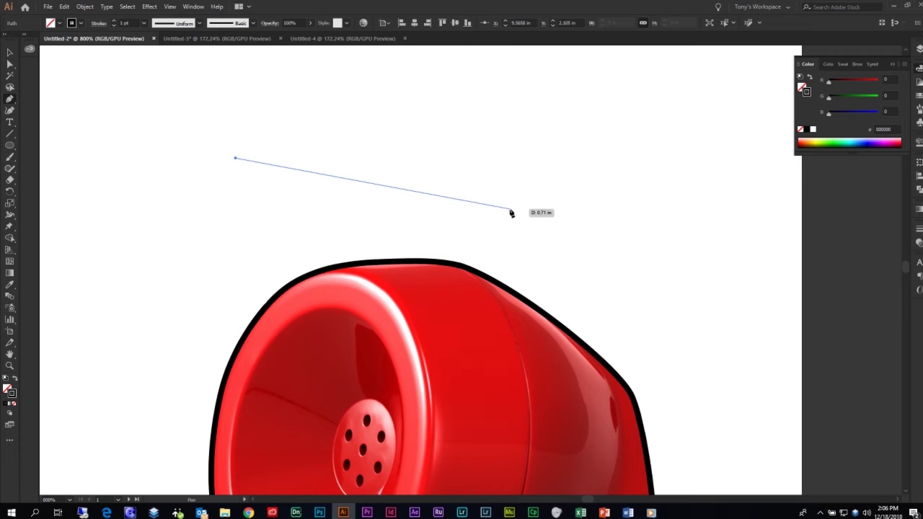
Deselect the artwork and activate the Direct Selection tool for editing the outline's anchors
scroll(510, 213, "down", 15)
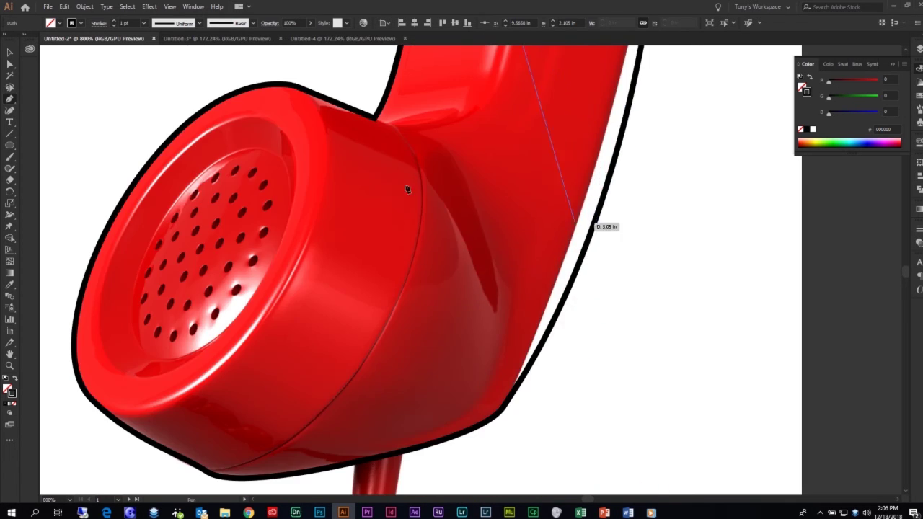
left_click(10, 64)
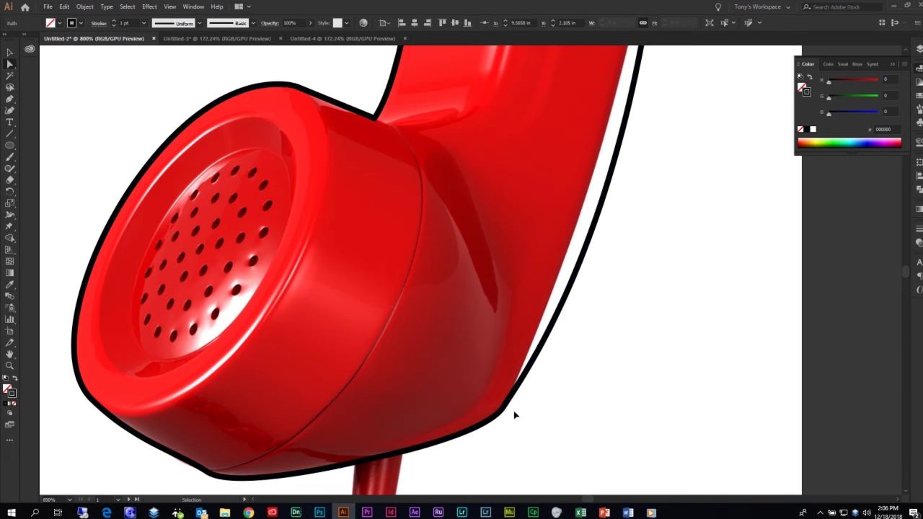
key("ctrl+minus")
left_click_drag(614, 431, 438, 126)
left_click_drag(527, 339, 563, 474)
left_click_drag(468, 209, 482, 240)
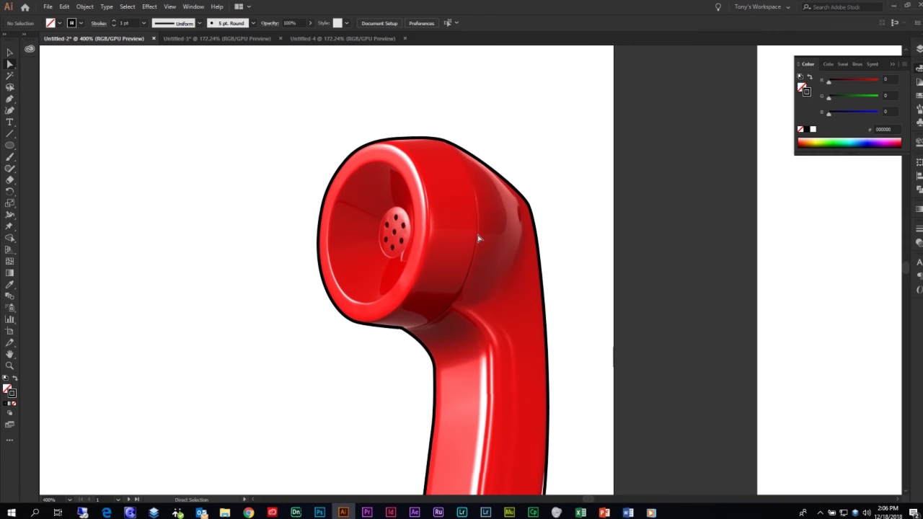
scroll(610, 393, "down", 5)
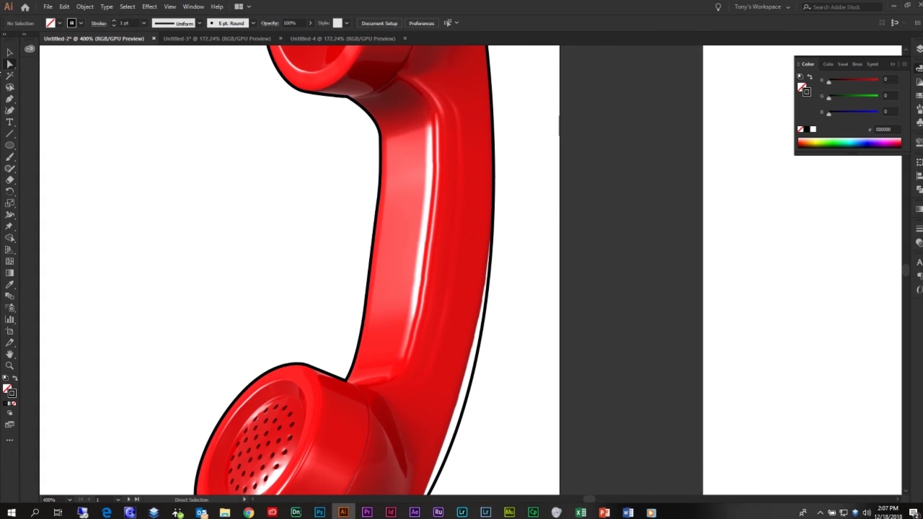
left_click(7, 66)
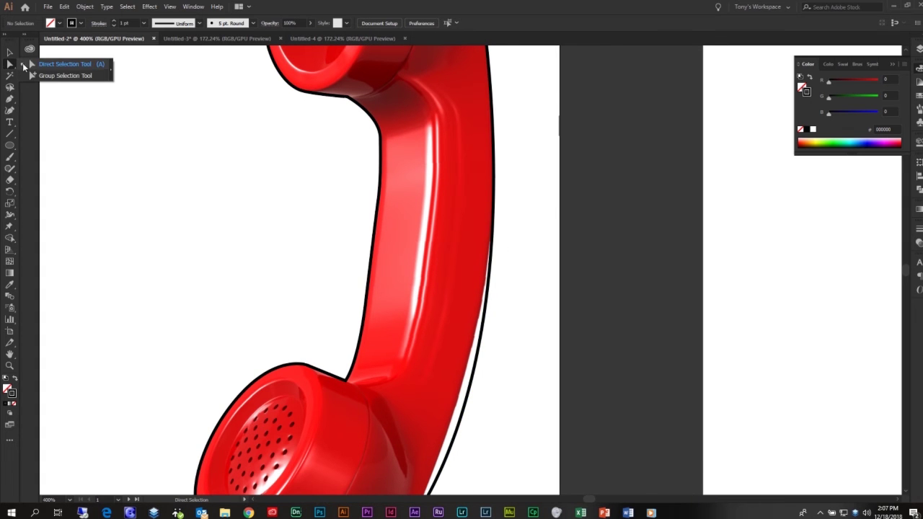
left_click(65, 64)
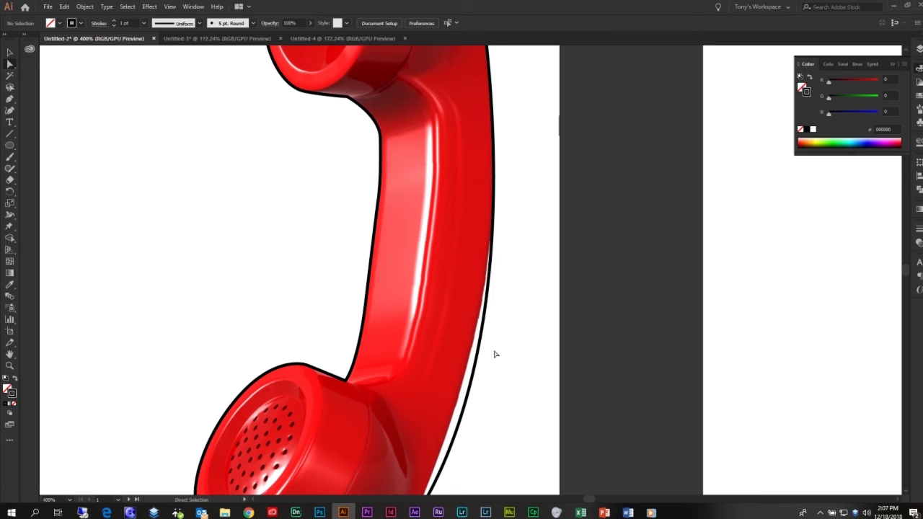
Select the mouthpiece's lower right anchor and shorten the long curve's upper direction handle to fit the handle's back edge
scroll(495, 354, "down", 3)
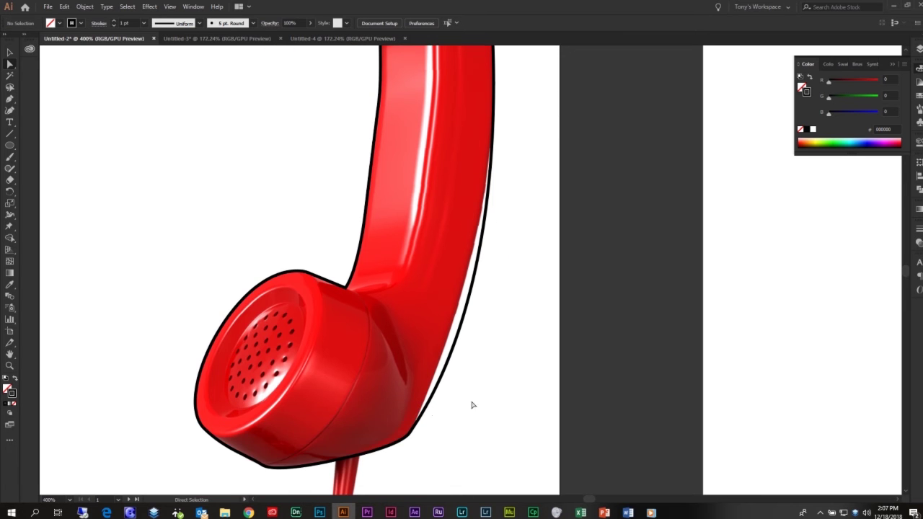
left_click(411, 435)
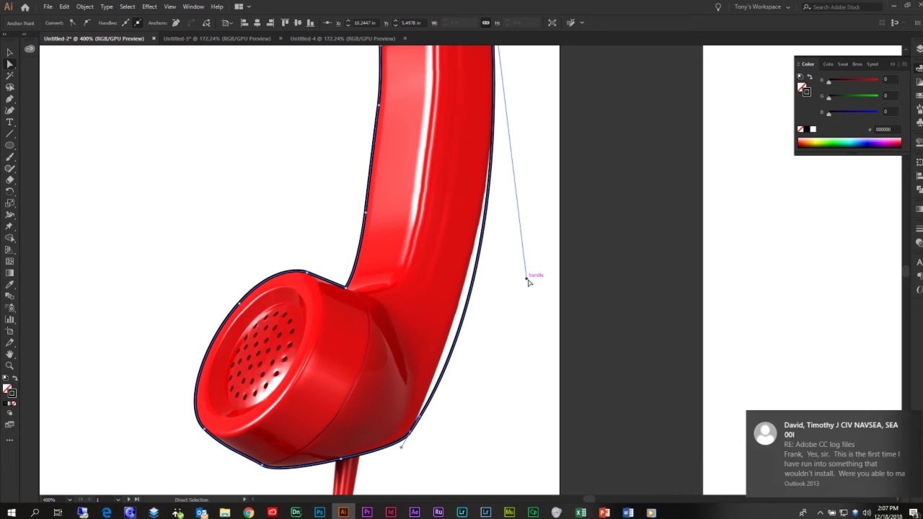
left_click_drag(528, 281, 526, 214)
scroll(534, 233, "up", 5)
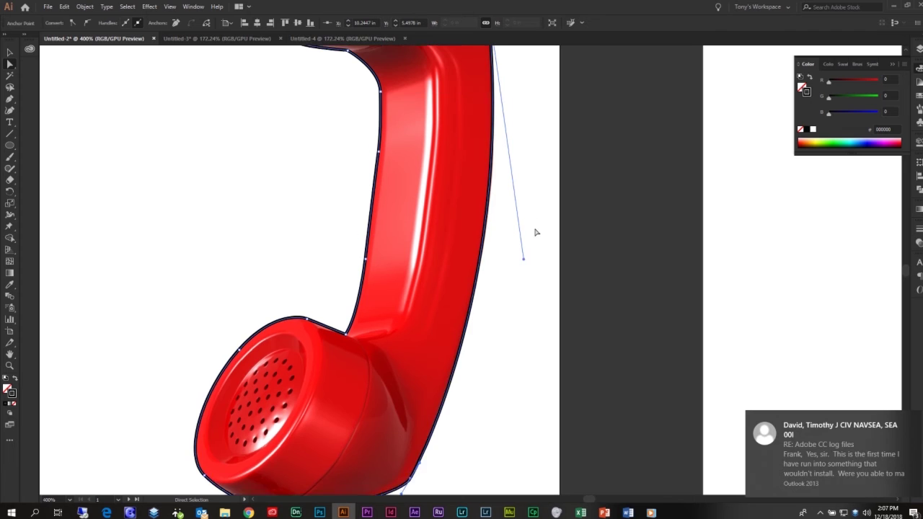
Try a longer direction handle for the curve along the handset's outer back edge, shorten it again to fit, and deselect the outline
scroll(534, 252, "down", 2)
left_click_drag(526, 353, 526, 417)
scroll(501, 367, "down", 2)
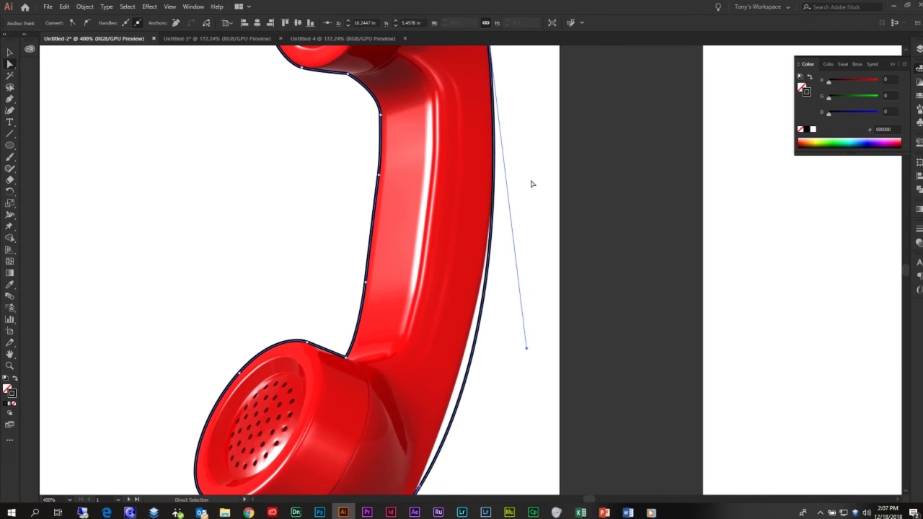
scroll(531, 181, "up", 4)
scroll(517, 180, "down", 3)
scroll(517, 180, "down", 2)
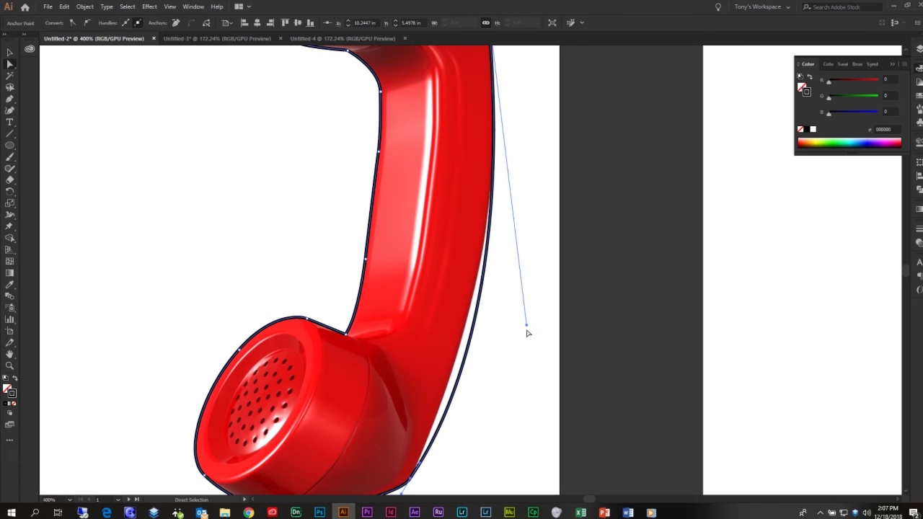
left_click_drag(527, 328, 523, 262)
left_click(546, 265)
Try pulling the lower direction handle of the anchor on the handset's back edge beside the earpiece outward, undo it, and deselect
scroll(546, 268, "up", 5)
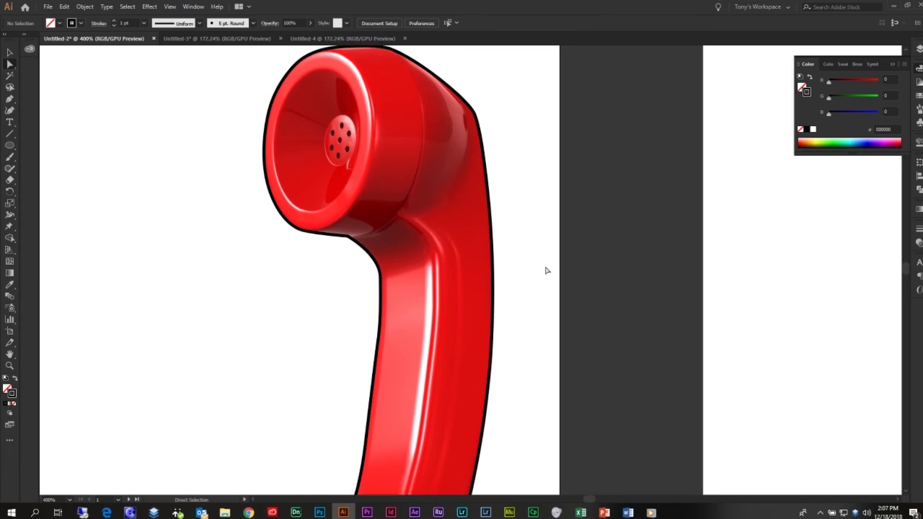
scroll(546, 270, "up", 3)
left_click(487, 269)
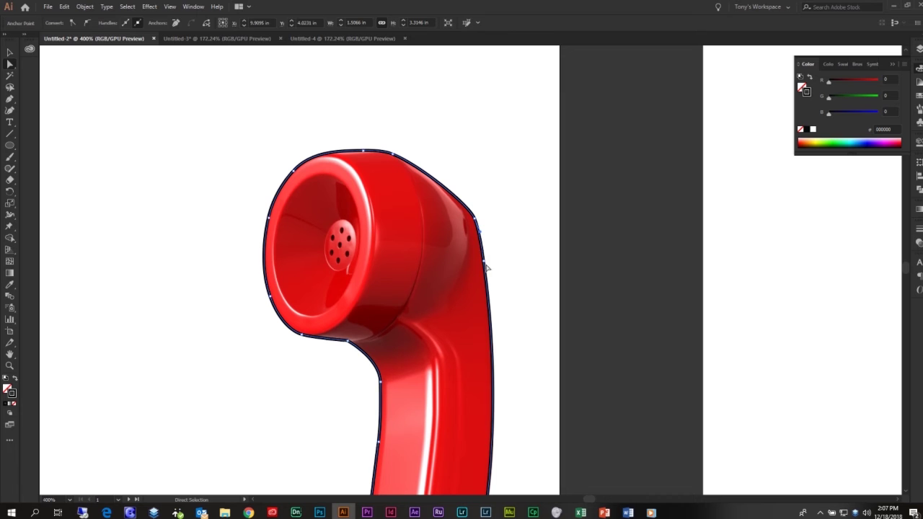
left_click(488, 263)
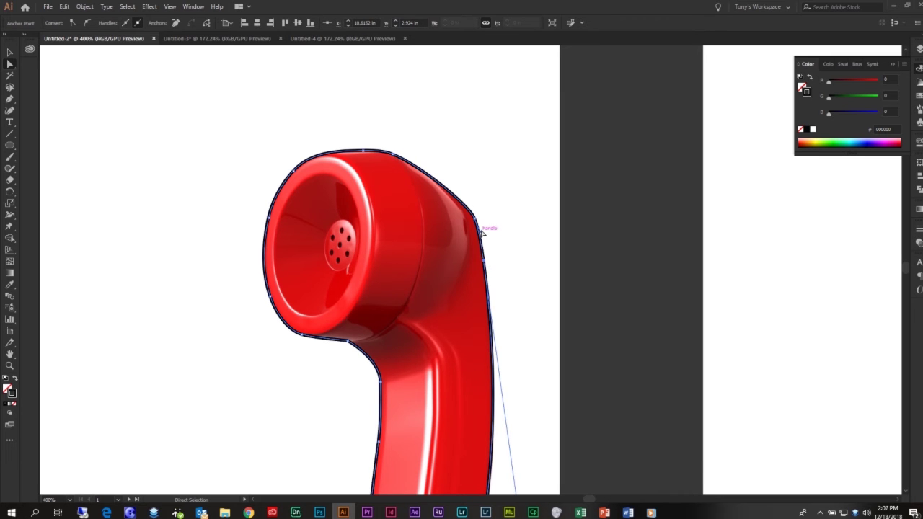
scroll(521, 350, "down", 3)
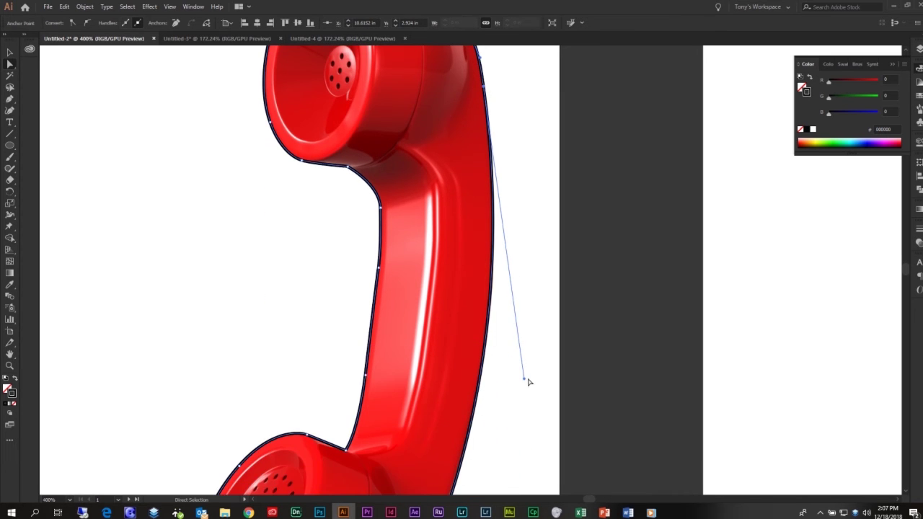
left_click_drag(527, 380, 586, 350)
key("ctrl+z")
left_click(531, 174)
Draw a curved open path with the Pen tool along the earpiece's seam, from its upper edge to the handle junction, and deselect it
scroll(521, 284, "down", 5)
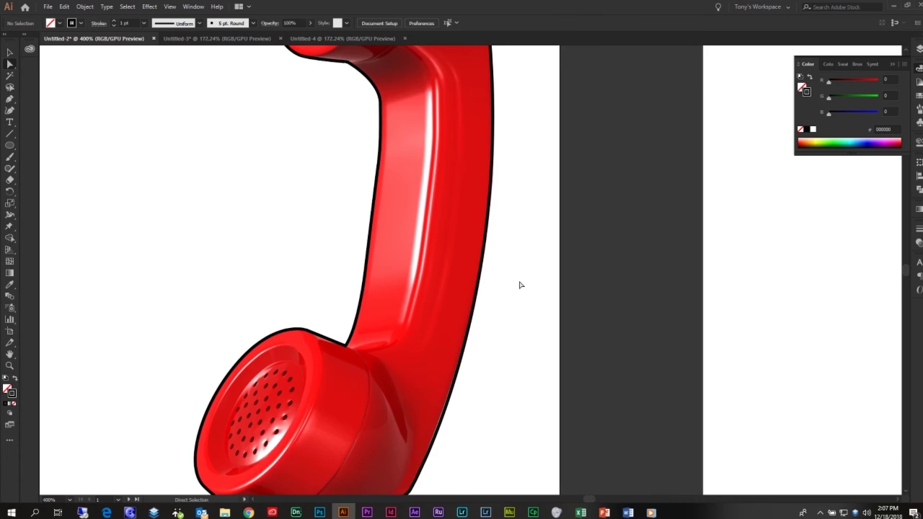
scroll(521, 284, "down", 2)
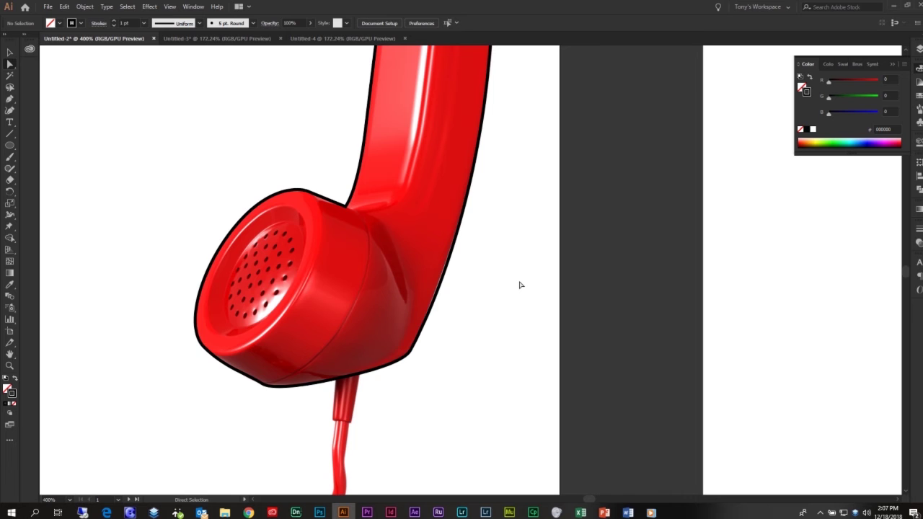
scroll(520, 285, "up", 15)
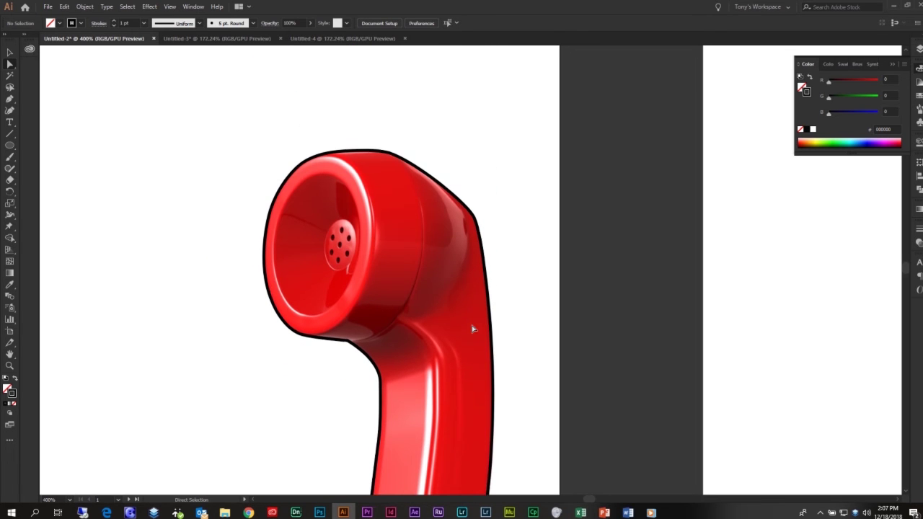
scroll(472, 329, "up", 1)
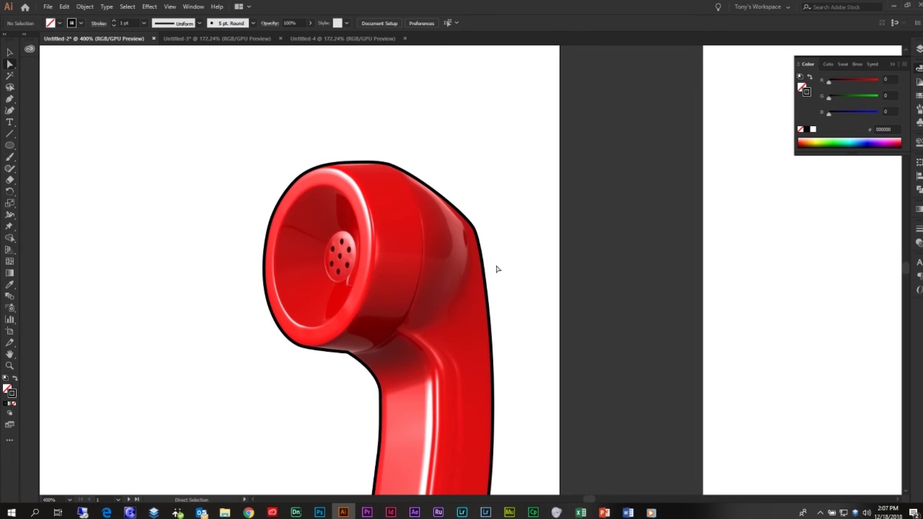
left_click(9, 99)
scroll(413, 330, "down", 1)
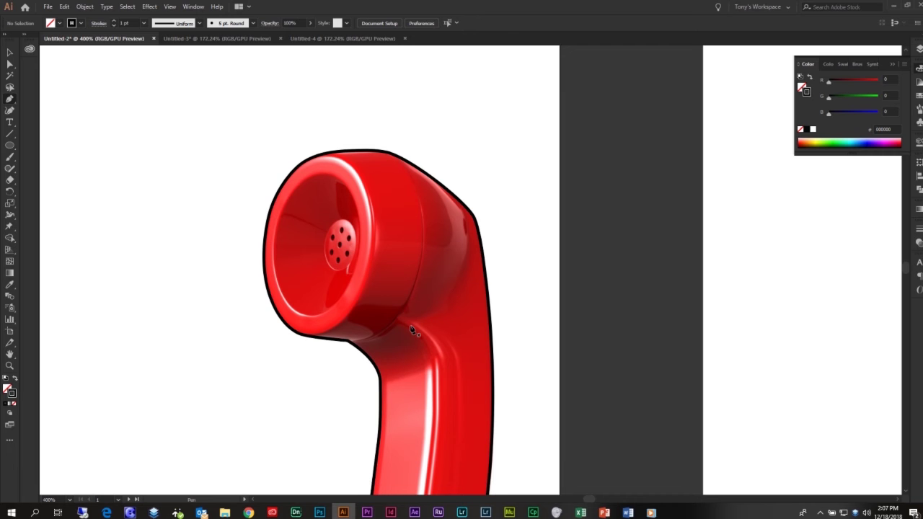
scroll(412, 329, "down", 4)
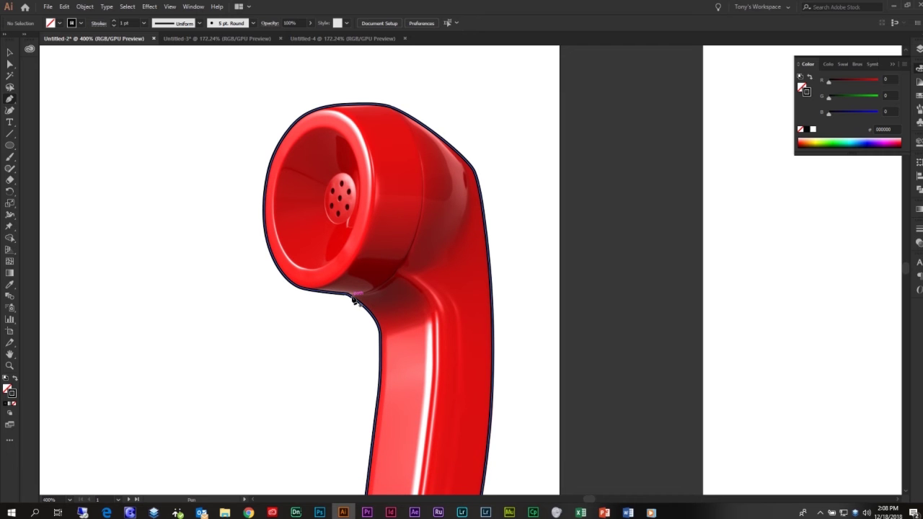
left_click(347, 301)
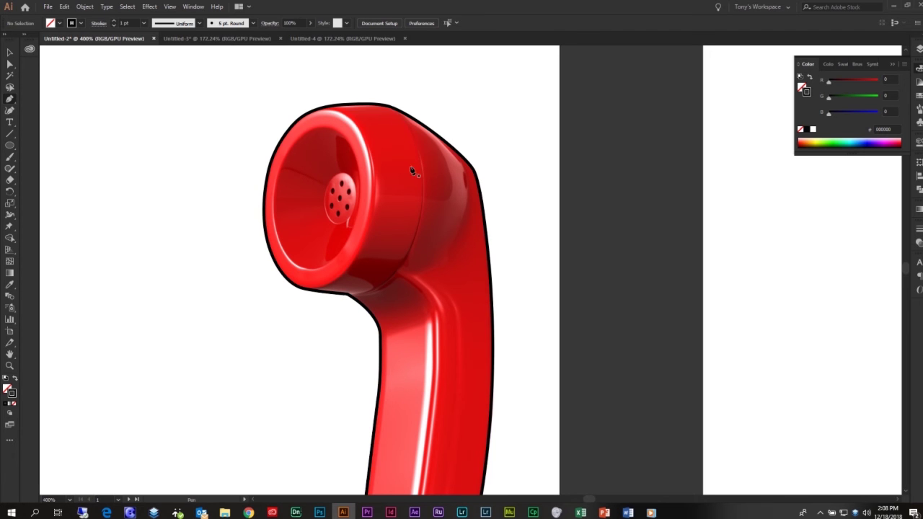
left_click(396, 108)
left_click_drag(420, 216, 407, 284)
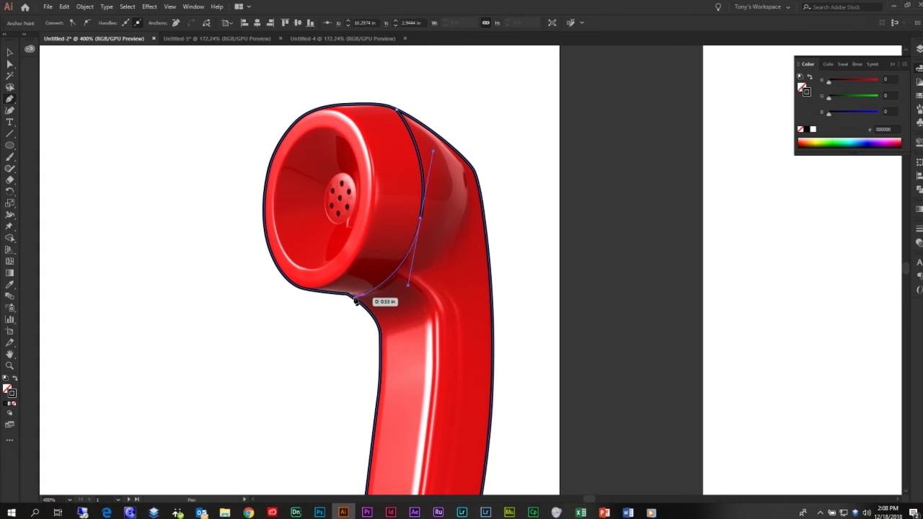
left_click(354, 299)
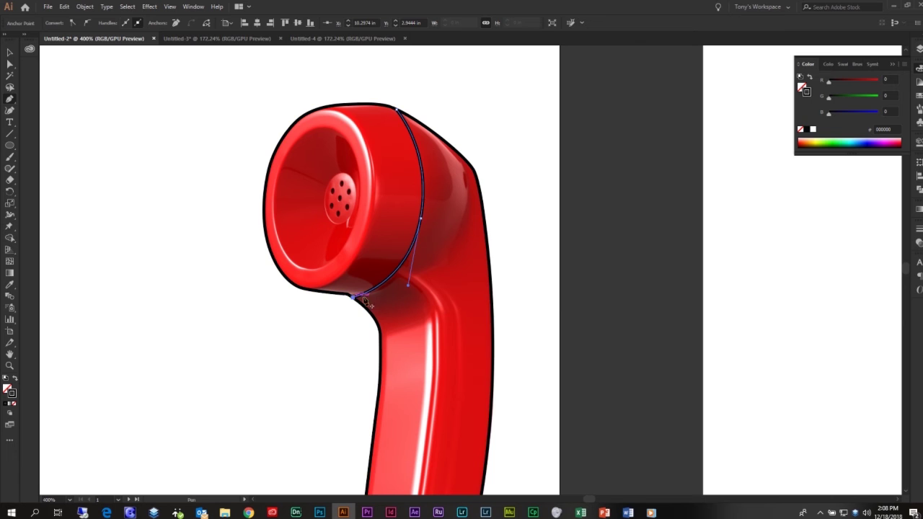
left_click(516, 285, "ctrl")
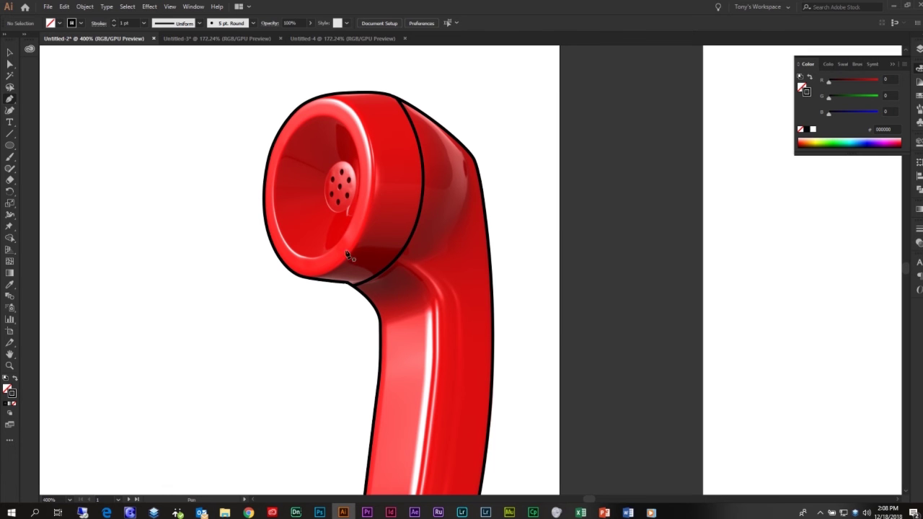
Draw a curved open path along the mouthpiece's seam, from the inner handle junction to the lower edge of the outline, and deselect it
scroll(454, 348, "down", 3)
scroll(454, 348, "down", 6)
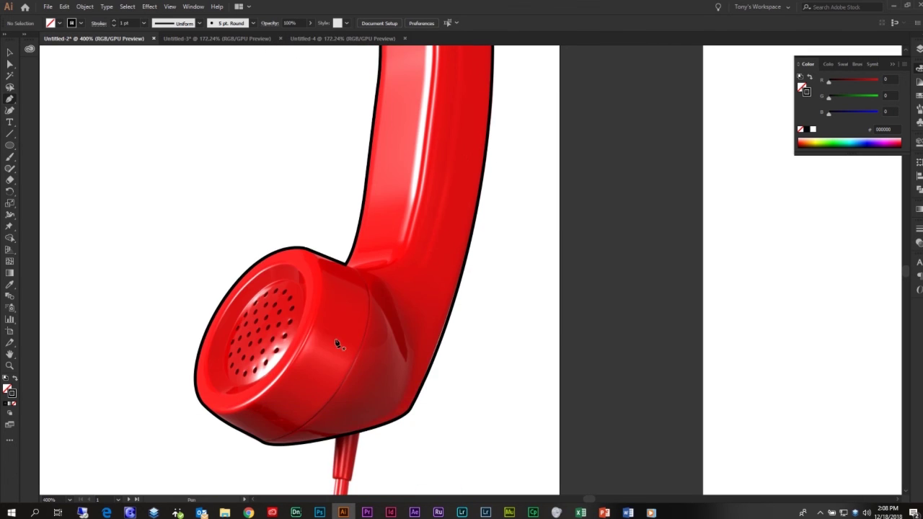
left_click(349, 267)
left_click_drag(367, 329, 354, 385)
scroll(317, 367, "down", 2)
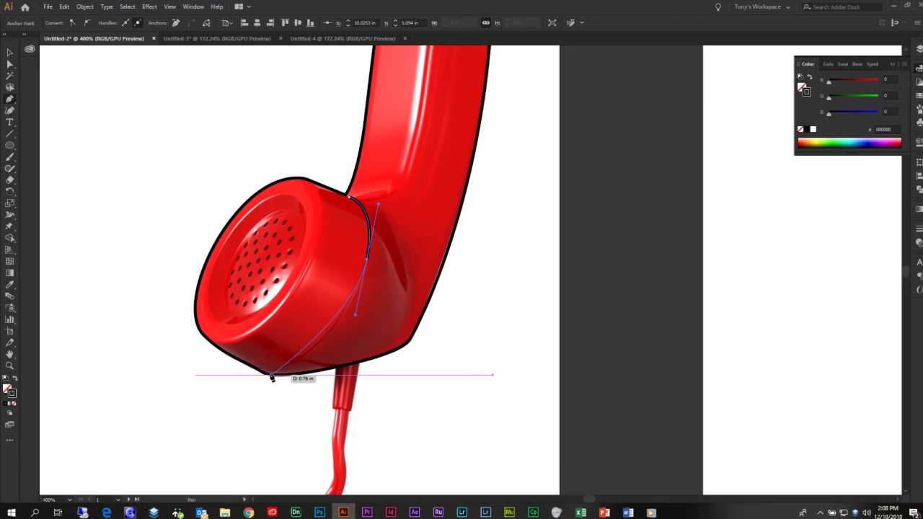
mouse_move(271, 375)
left_mouse_down()
mouse_move(243, 372)
mouse_move(232, 389)
mouse_move(253, 375)
mouse_move(215, 378)
left_mouse_up()
key("ctrl+z")
left_click(485, 339, "ctrl")
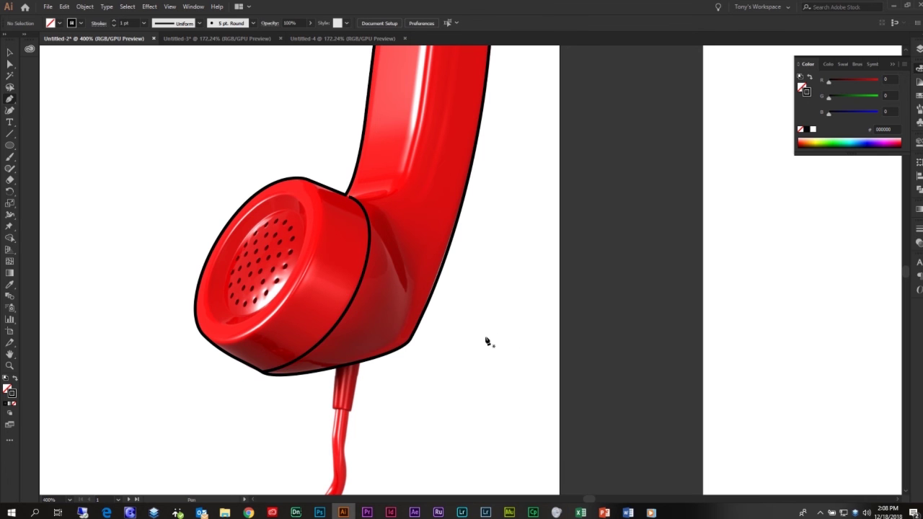
Trace the earpiece's inner opening as a closed oval path, switch to the Selection tool, and deselect the artwork
scroll(487, 329, "up", 2)
scroll(488, 331, "up", 4)
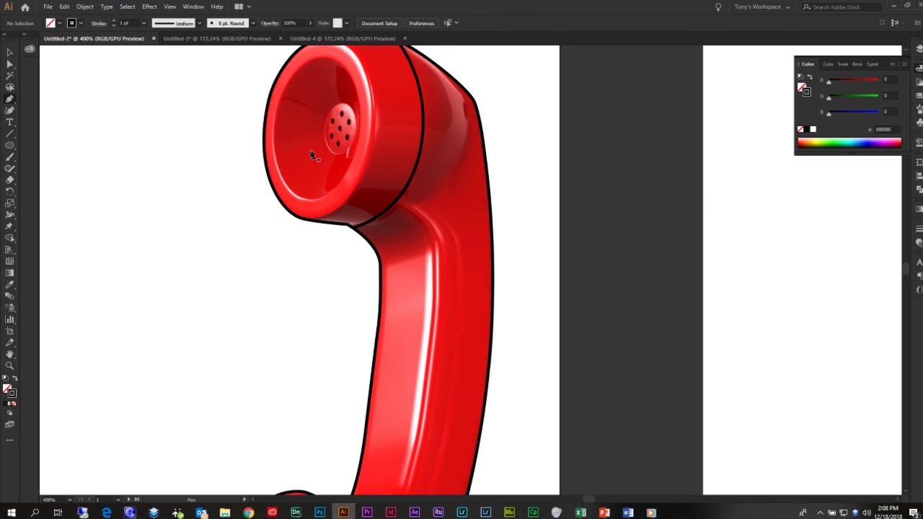
scroll(322, 105, "up", 1)
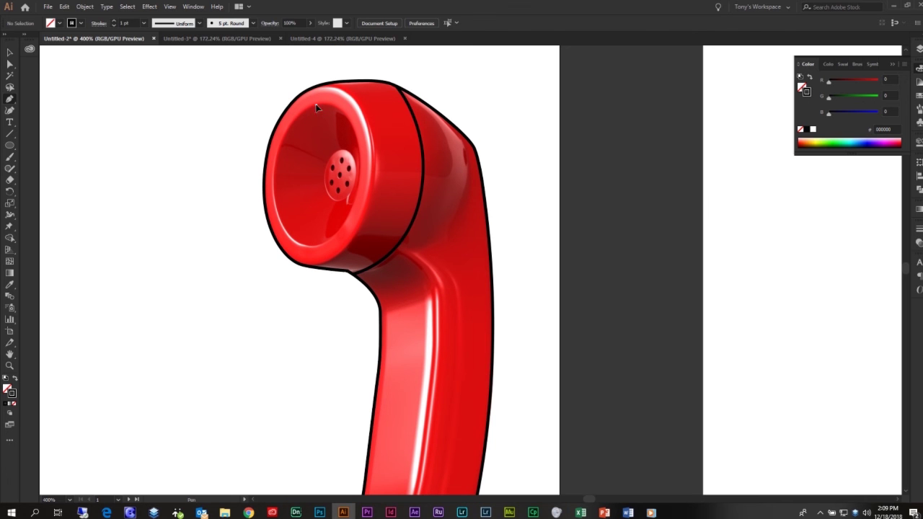
left_click(316, 105)
left_click_drag(276, 207, 291, 274)
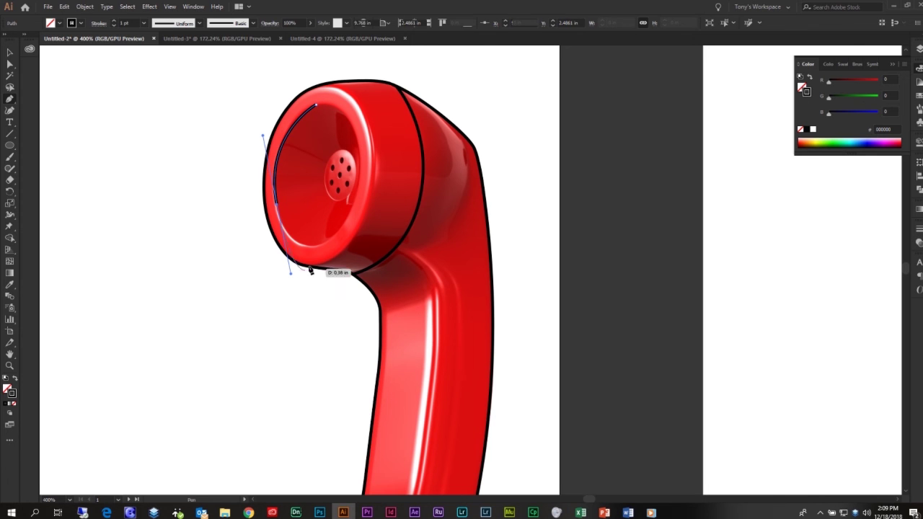
left_click(338, 236)
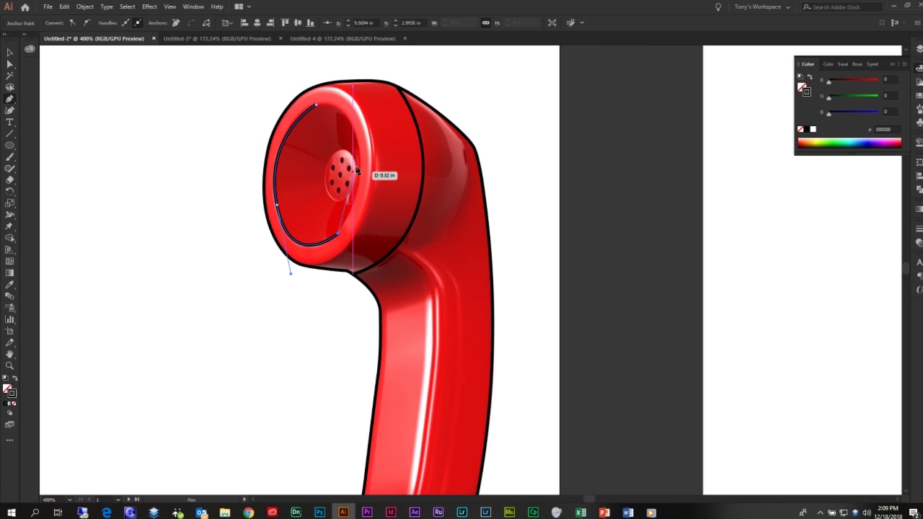
left_click_drag(360, 142, 305, 108)
left_click(9, 53)
left_click(130, 117)
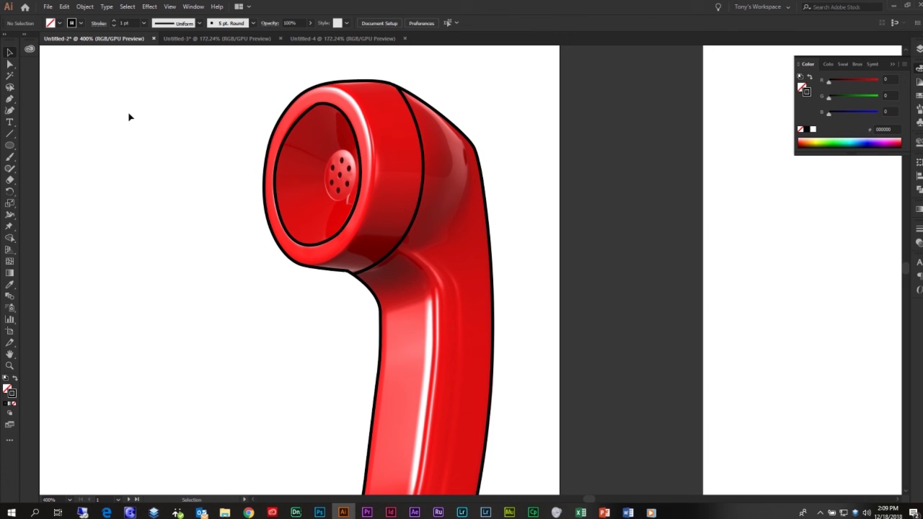